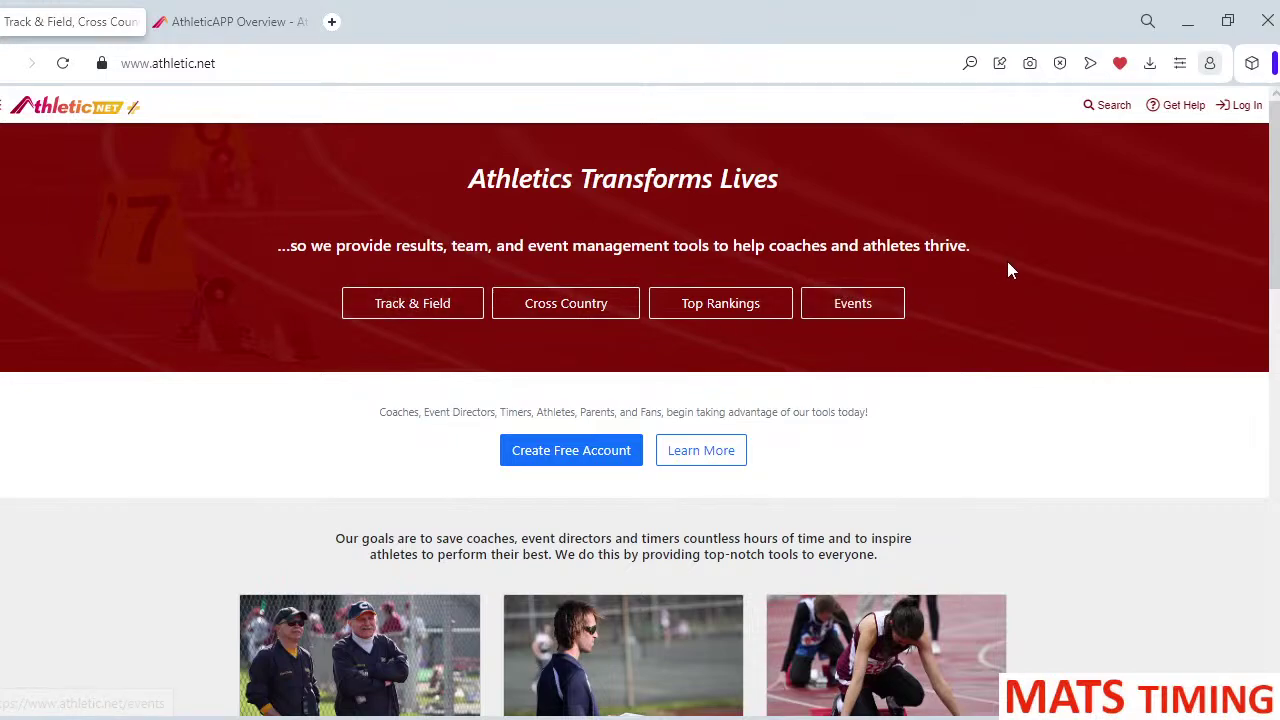
- Log in to the coach account using the autofilled email and password
click(1238, 111)
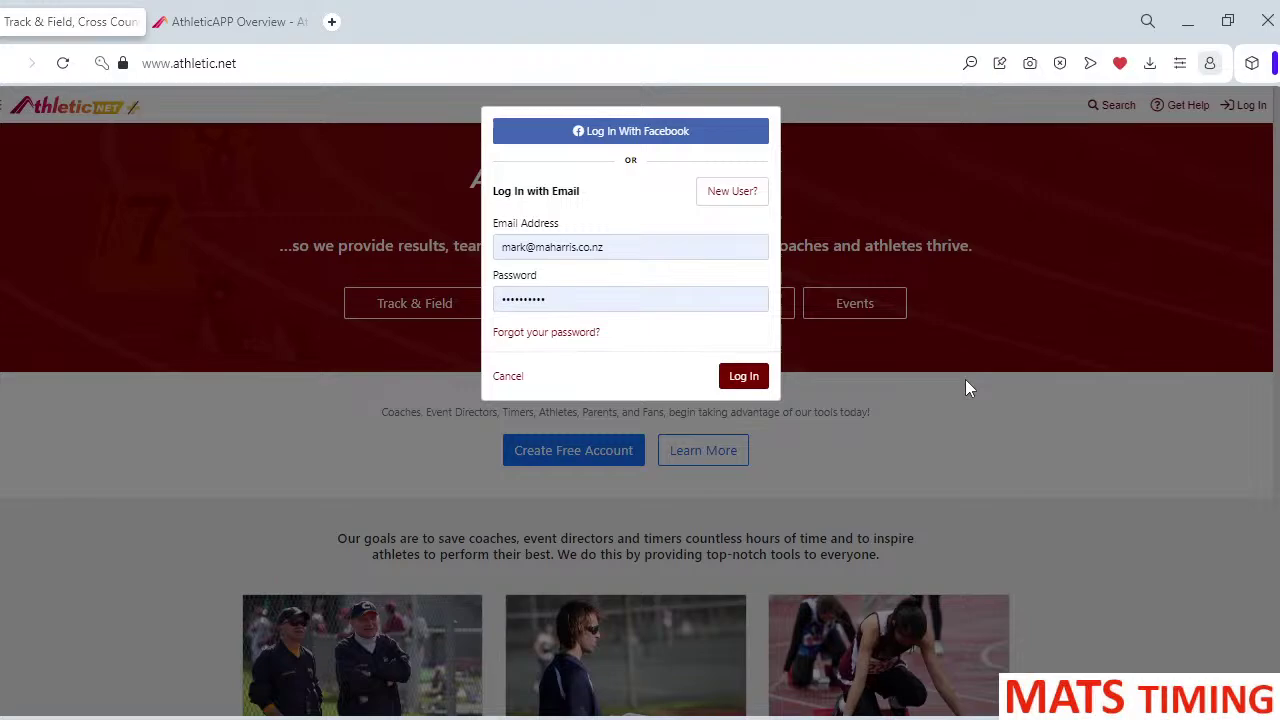
click(744, 378)
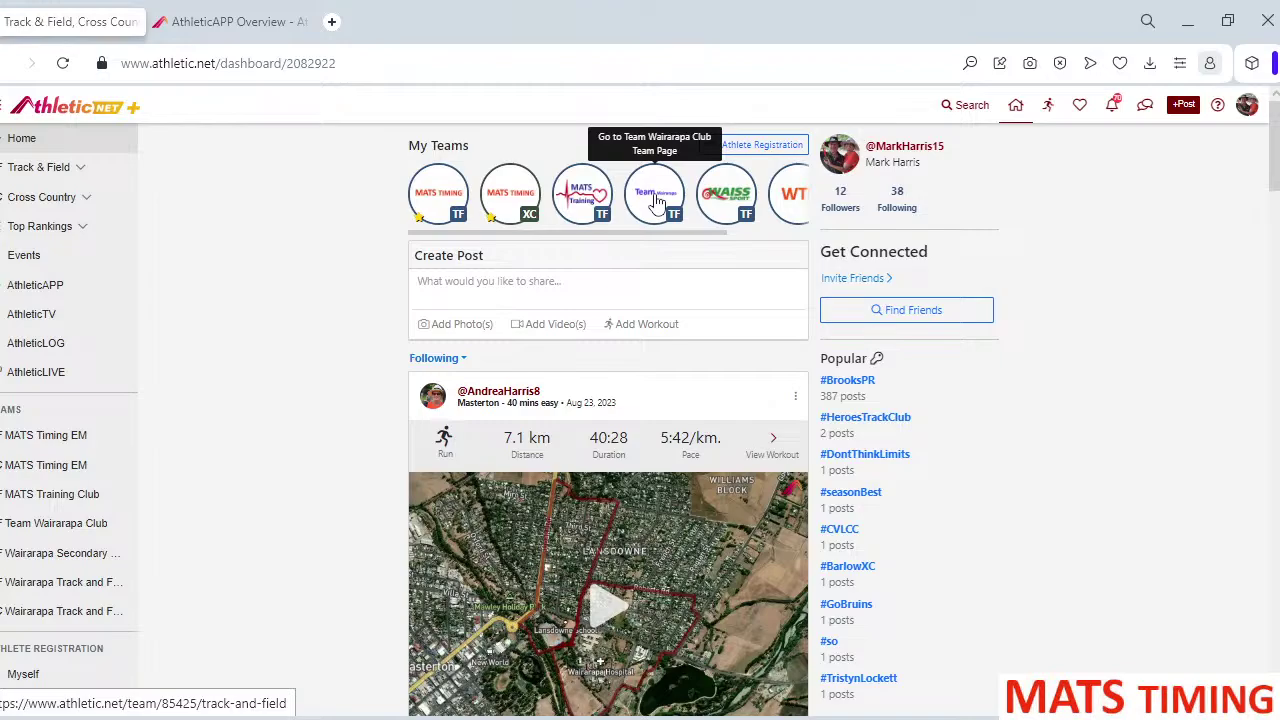
- Go to Team Wairarapa from the My Teams strip on the dashboard
click(655, 200)
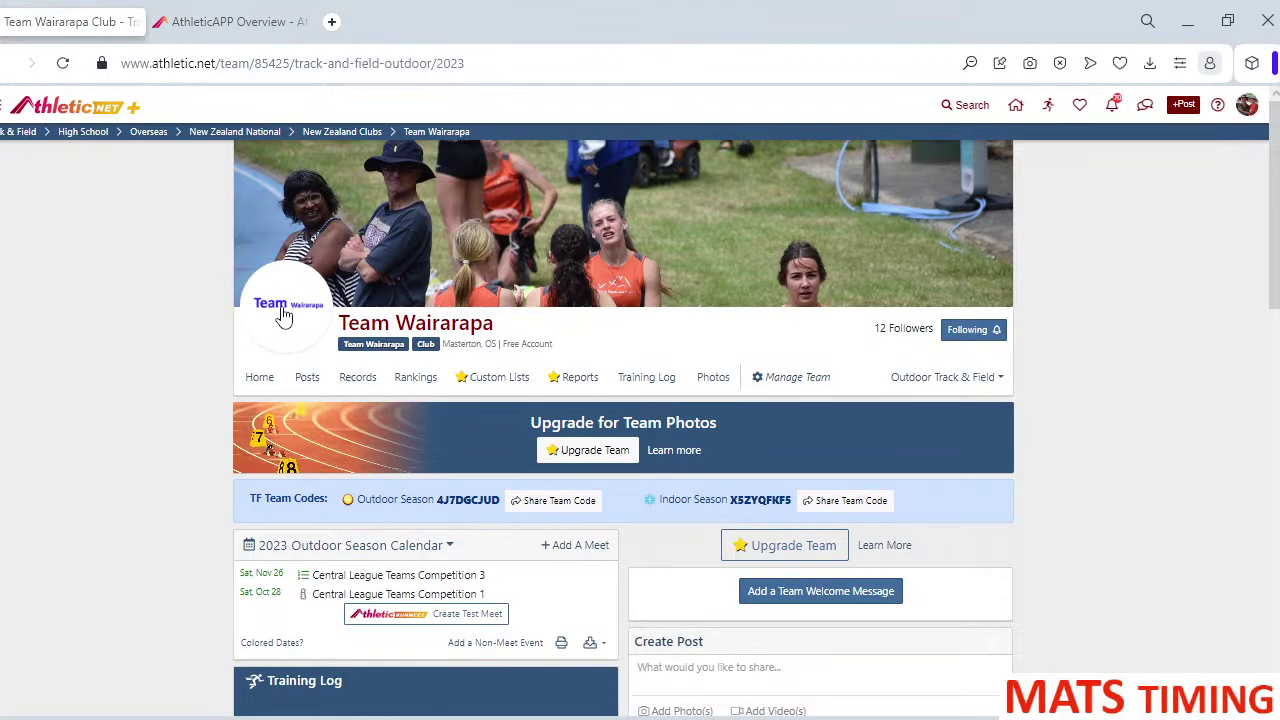
mouse_move(462, 266)
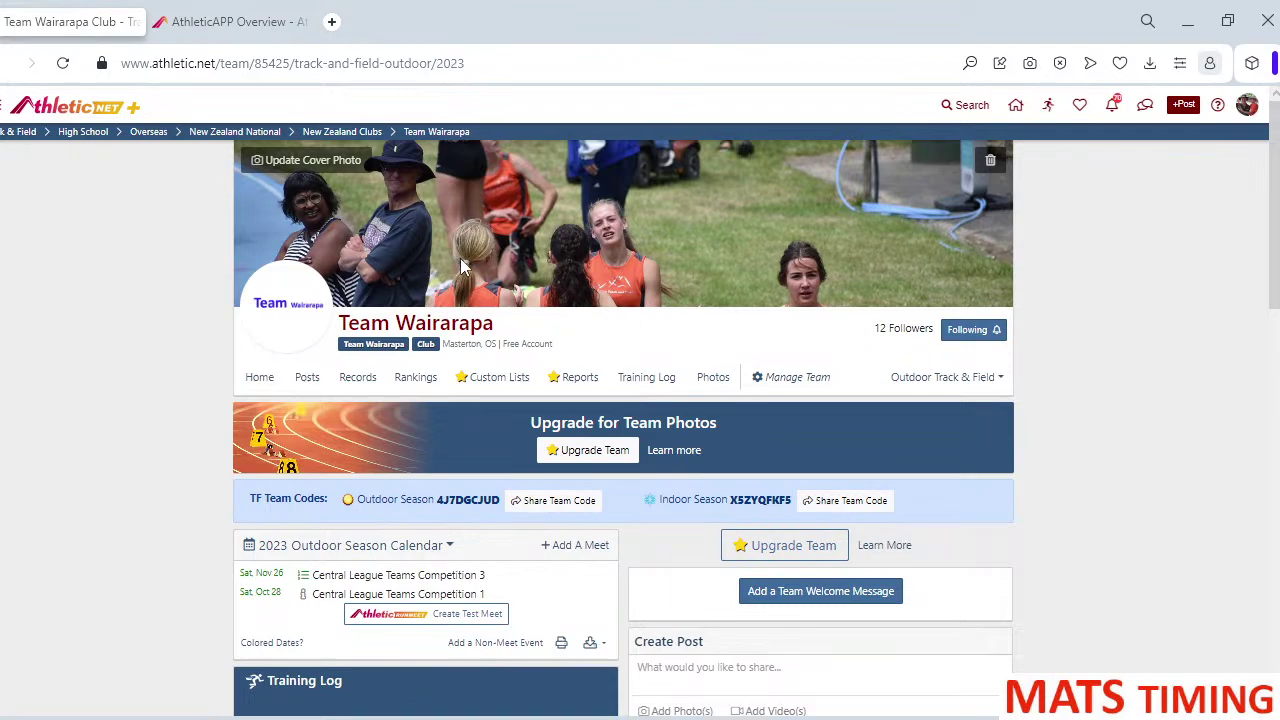
- Scroll the Team Wairarapa page down to the Coaches & Admins and Contact Info panels
scroll(462, 268, down, 3)
scroll(462, 270, down, 1)
scroll(462, 270, down, 4)
scroll(462, 275, down, 4)
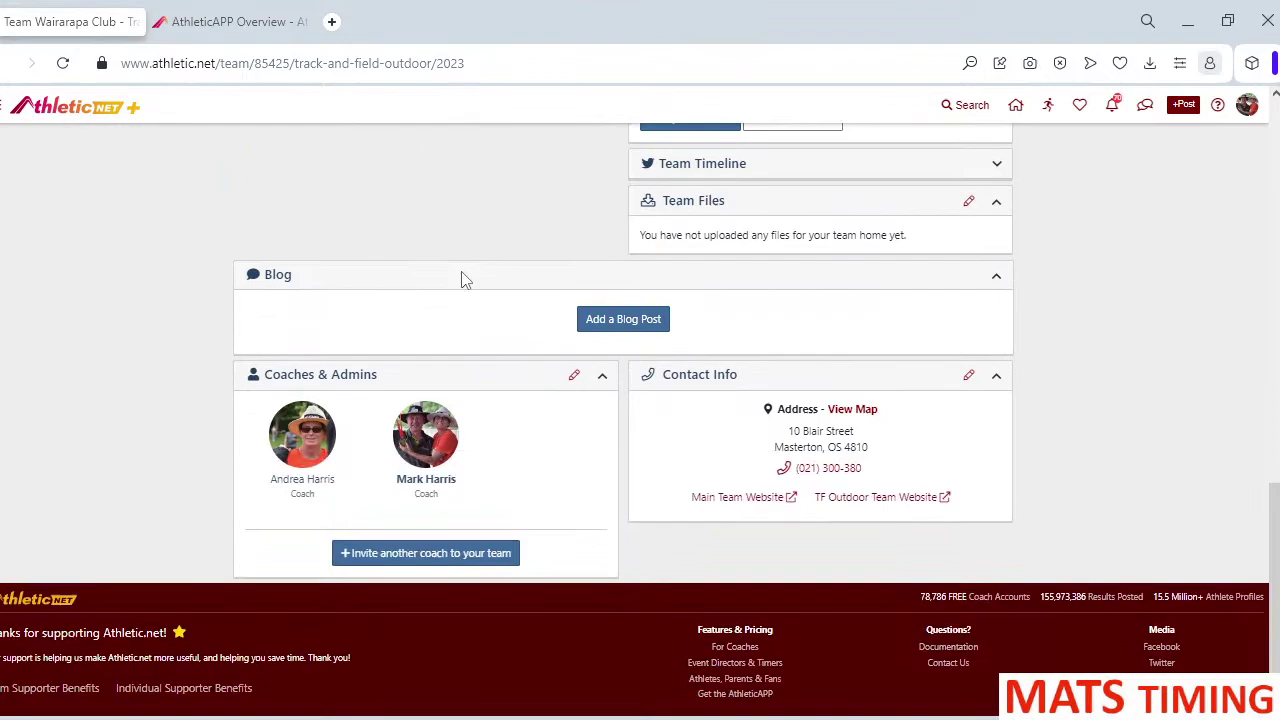
scroll(461, 276, down, 1)
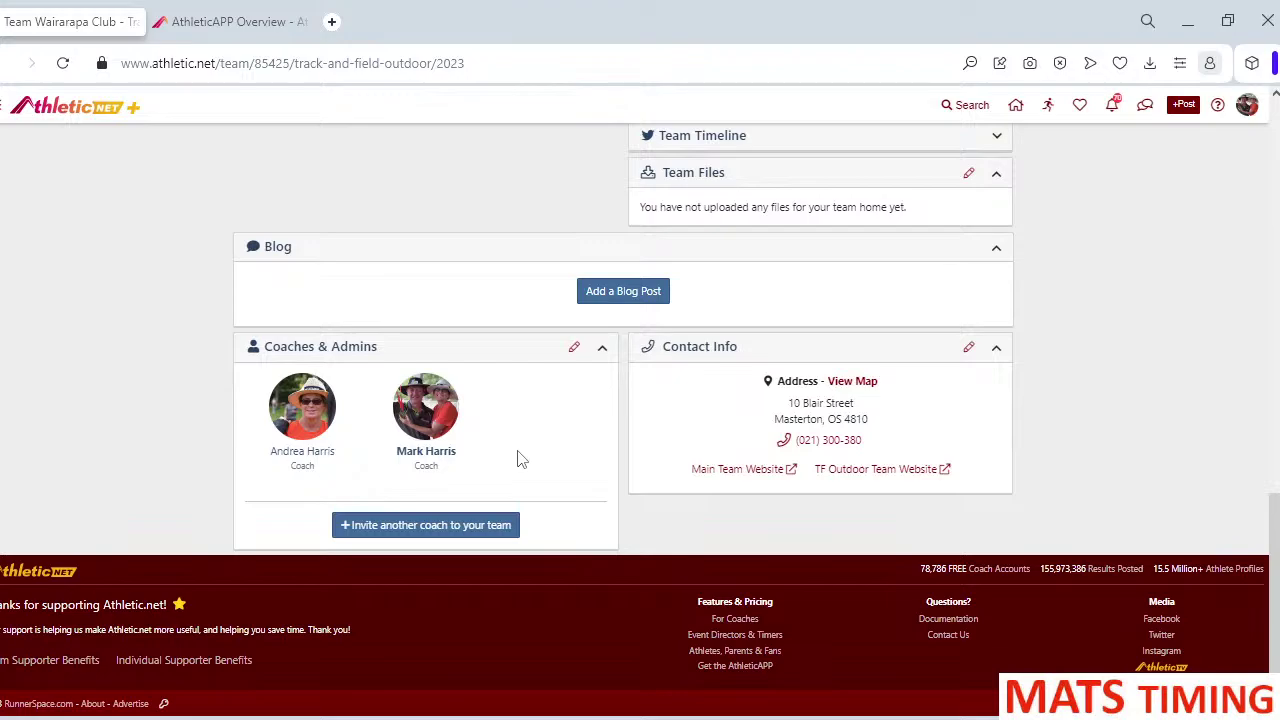
- Begin a Track & Field coach invitation, then close it without sending
click(417, 538)
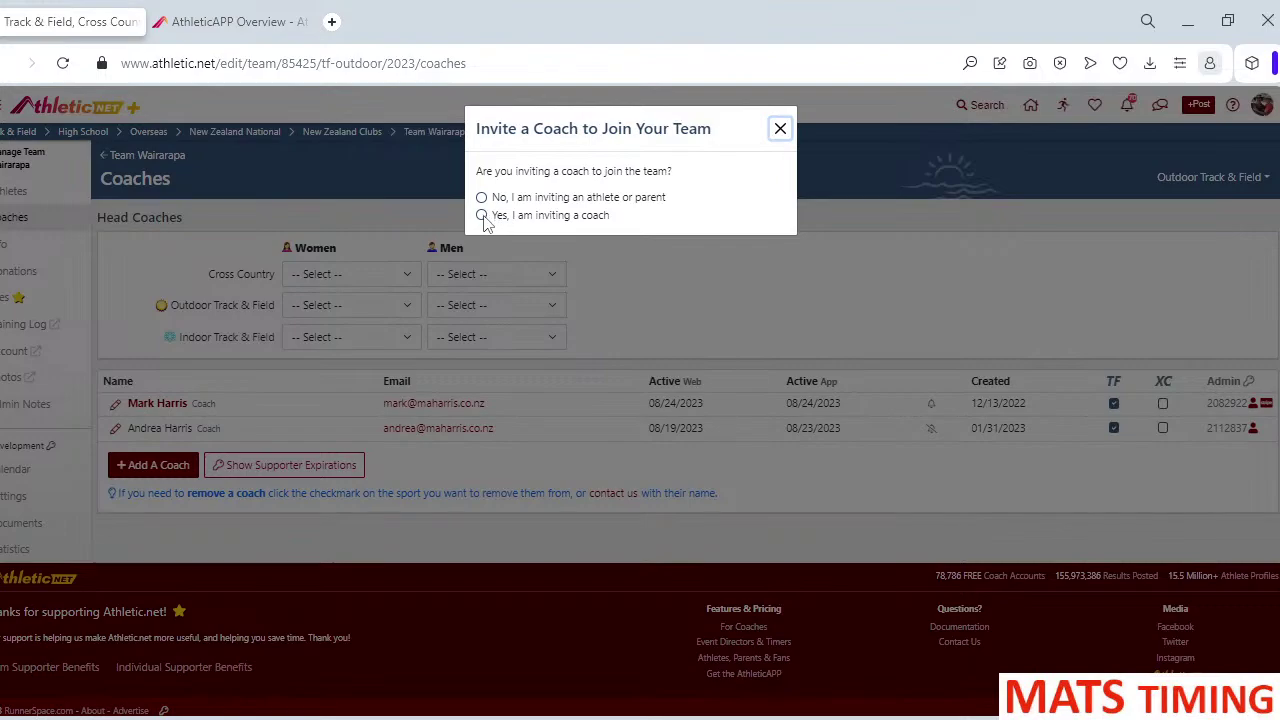
click(482, 216)
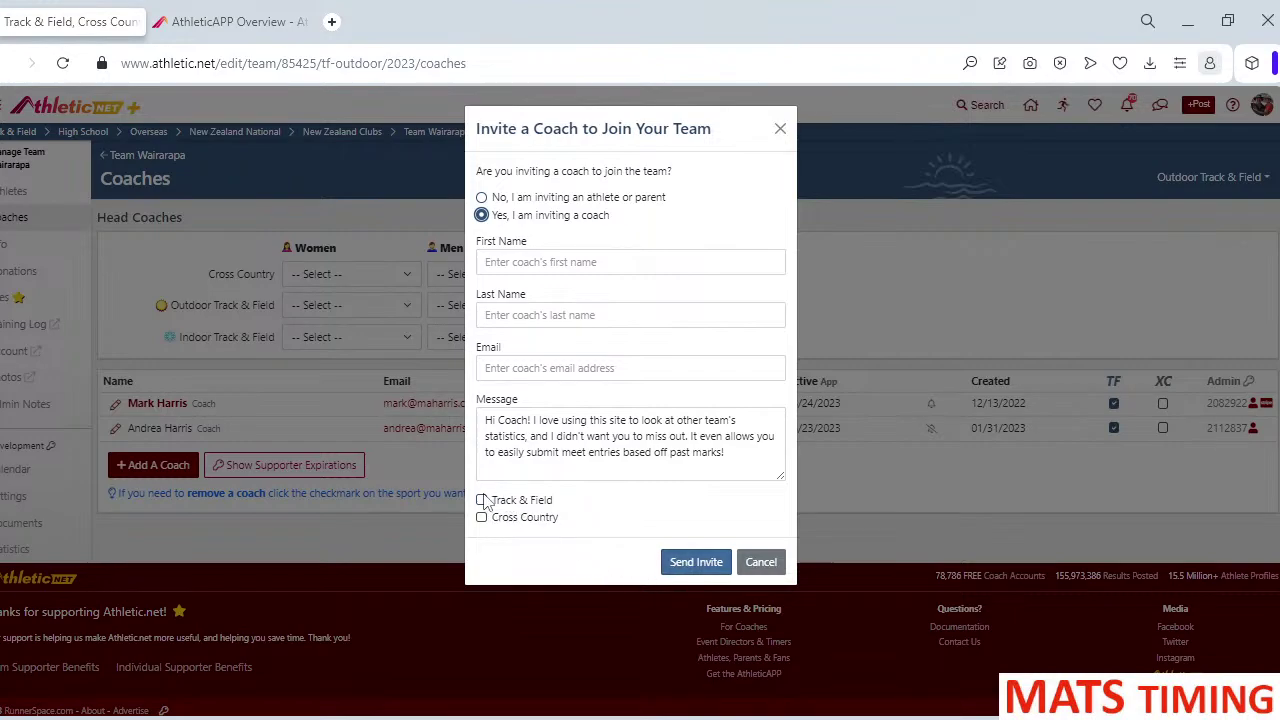
click(482, 500)
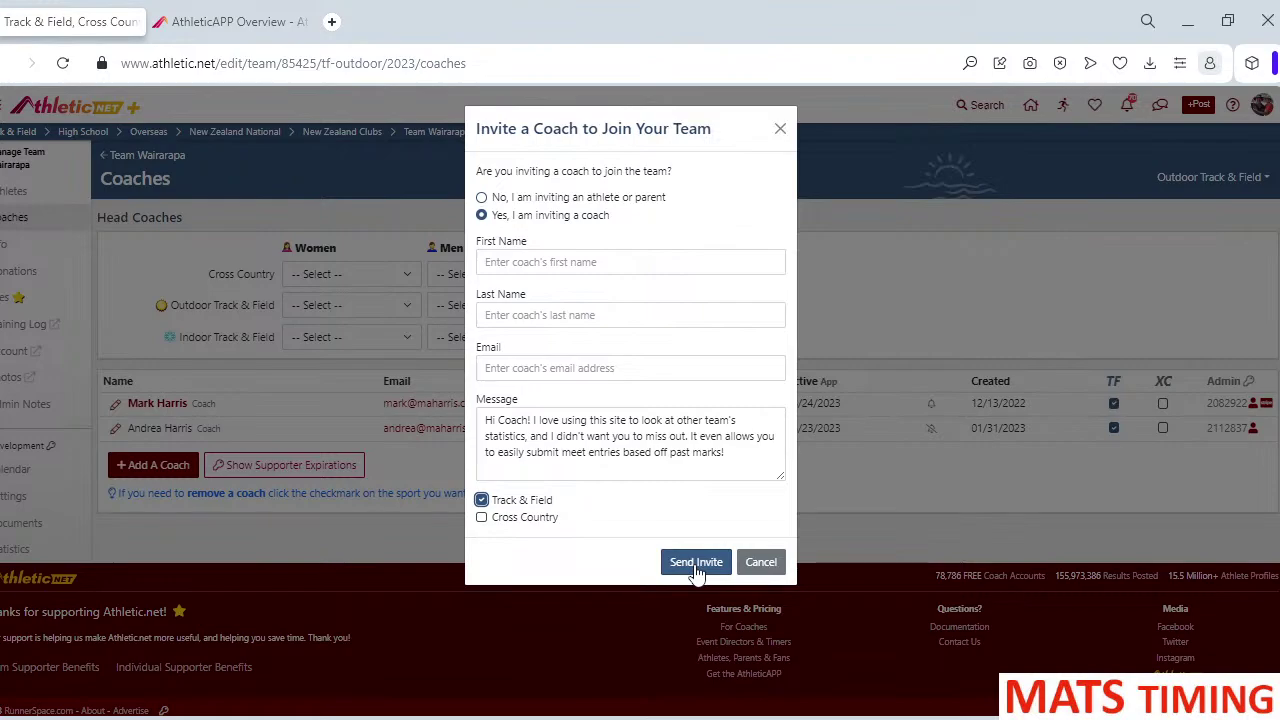
click(766, 564)
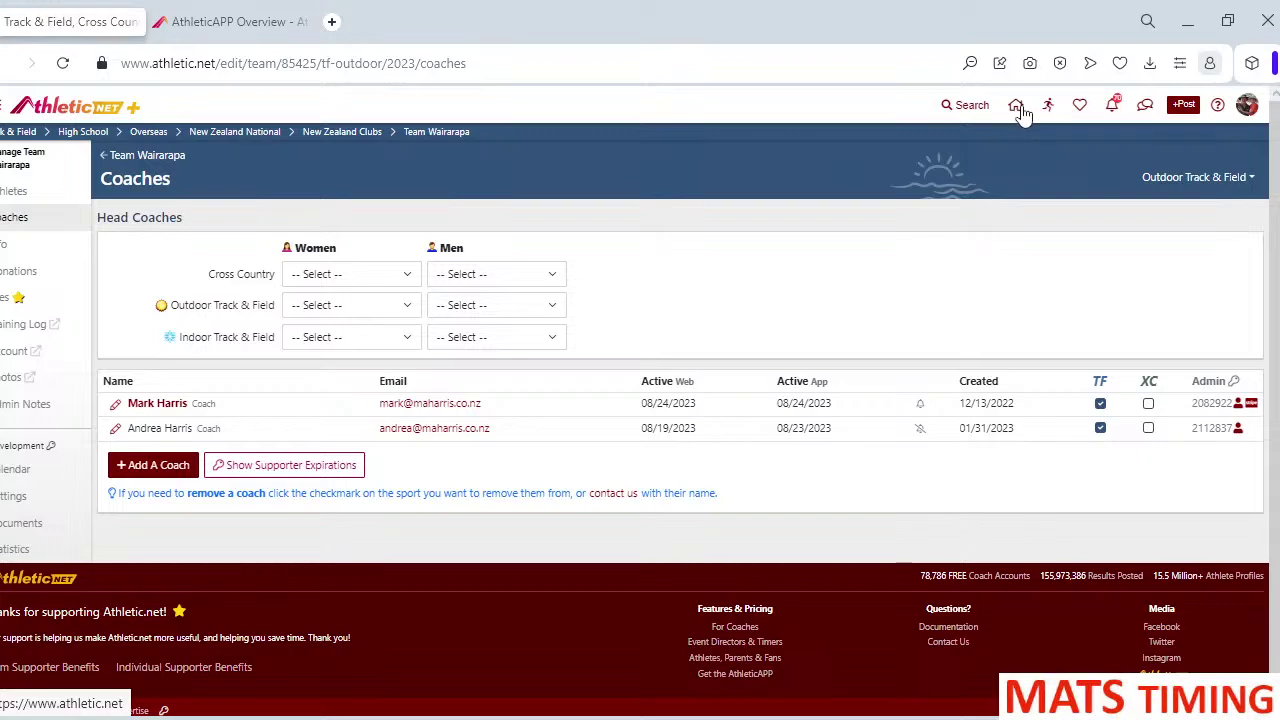
- Back on Team Wairarapa, expand Central League Teams Competition 1 (TET Stadium, 11:00 AM)
click(150, 157)
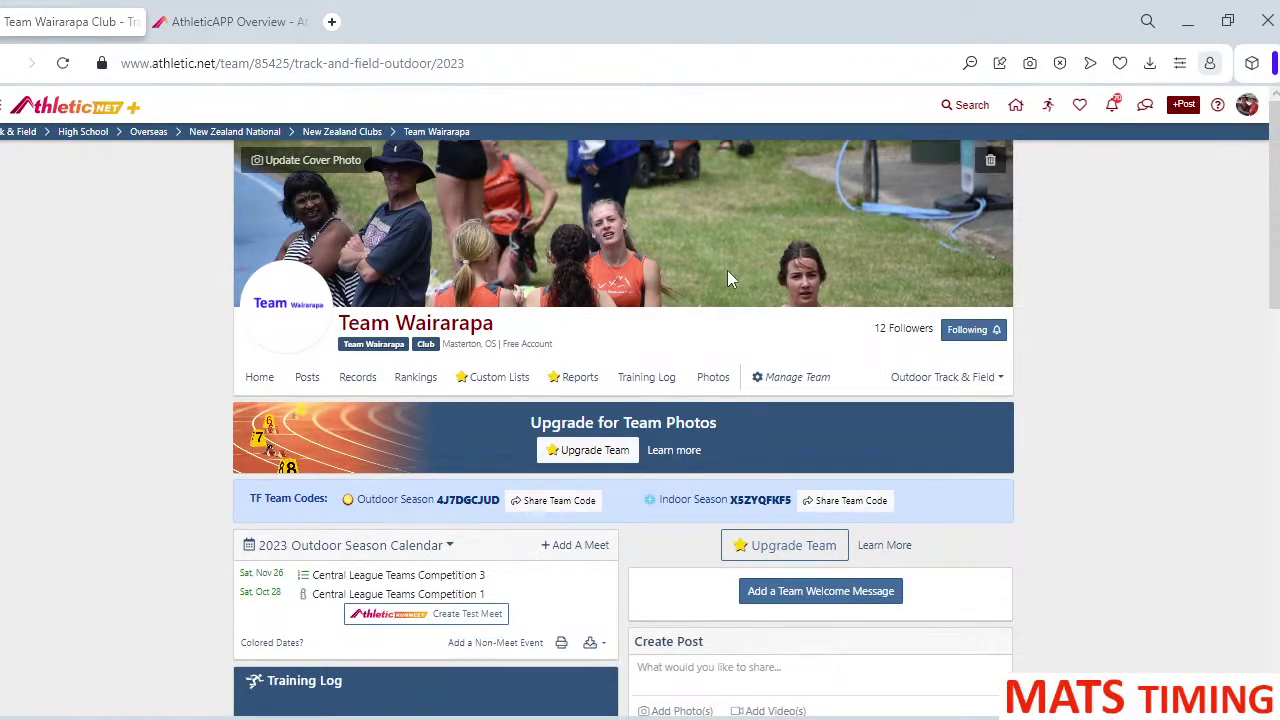
scroll(727, 270, down, 4)
scroll(724, 272, down, 2)
scroll(724, 276, up, 6)
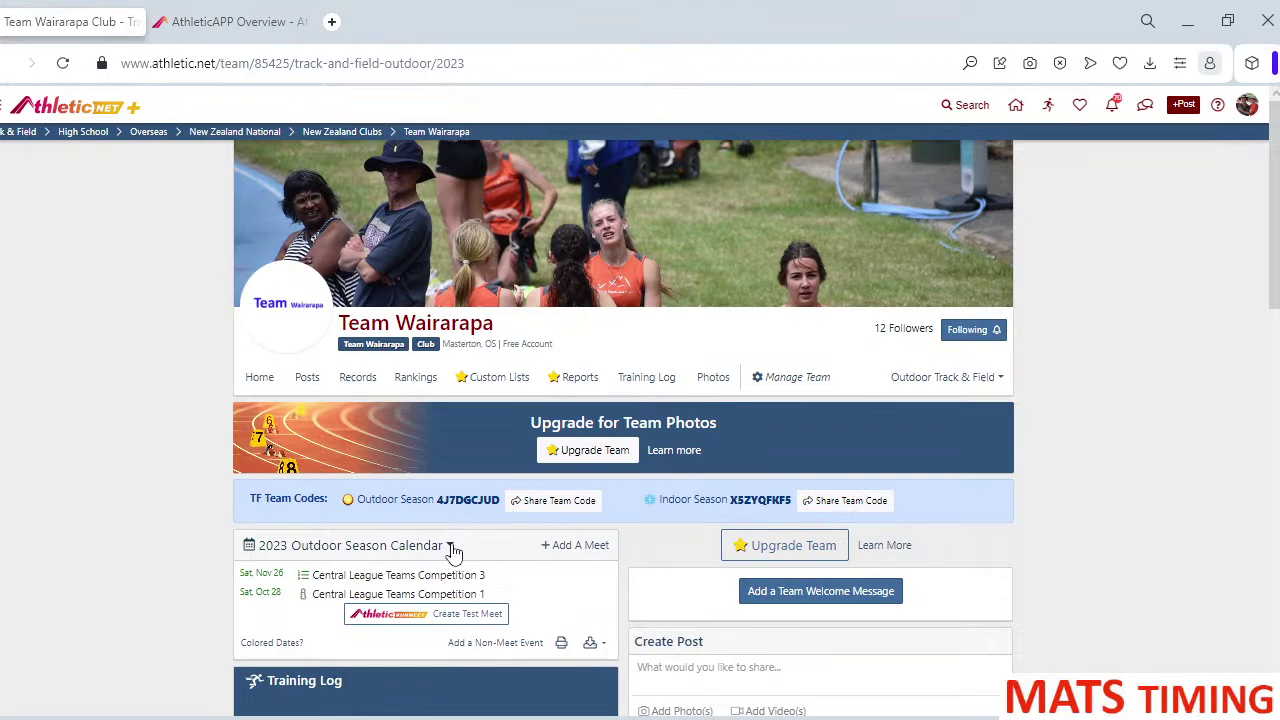
click(451, 548)
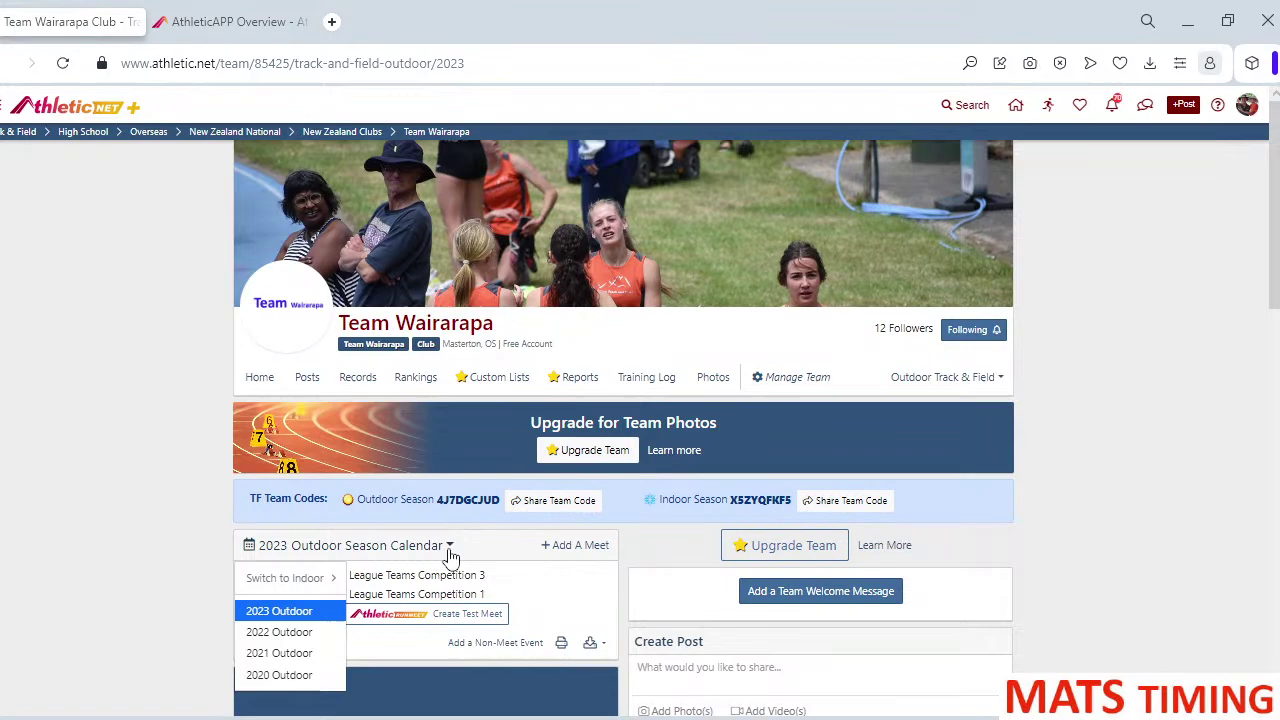
click(449, 552)
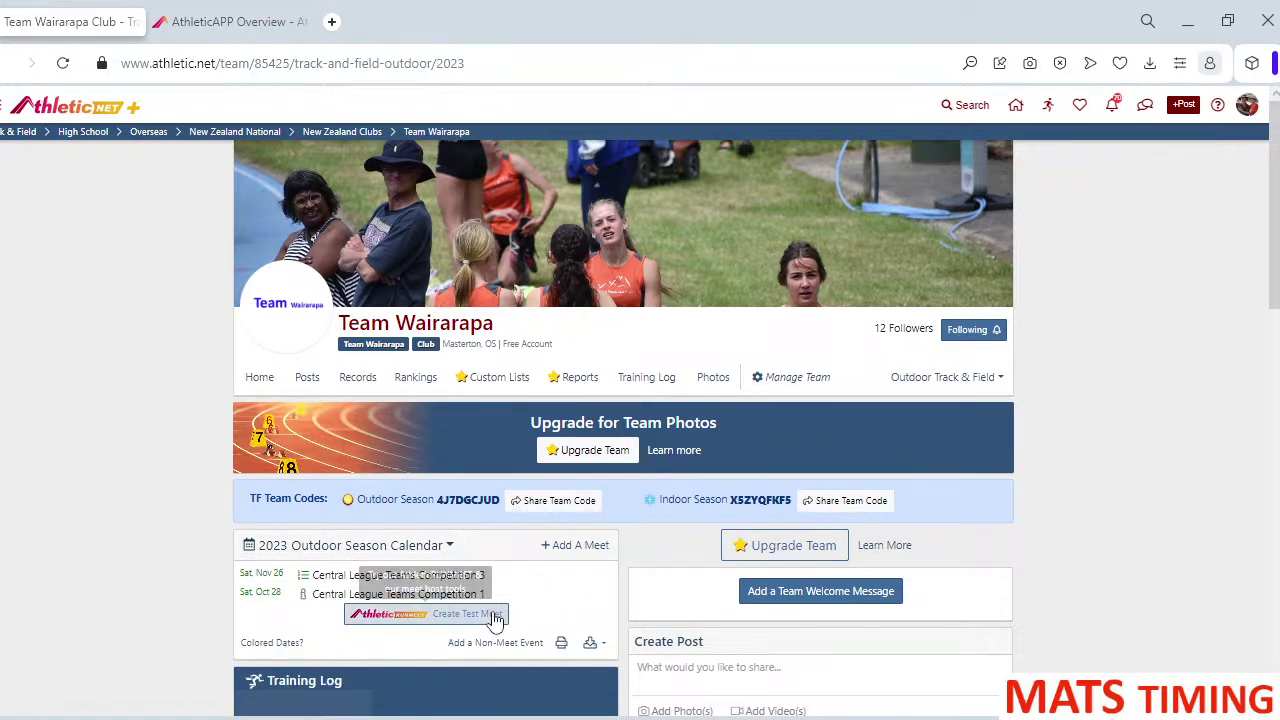
click(326, 598)
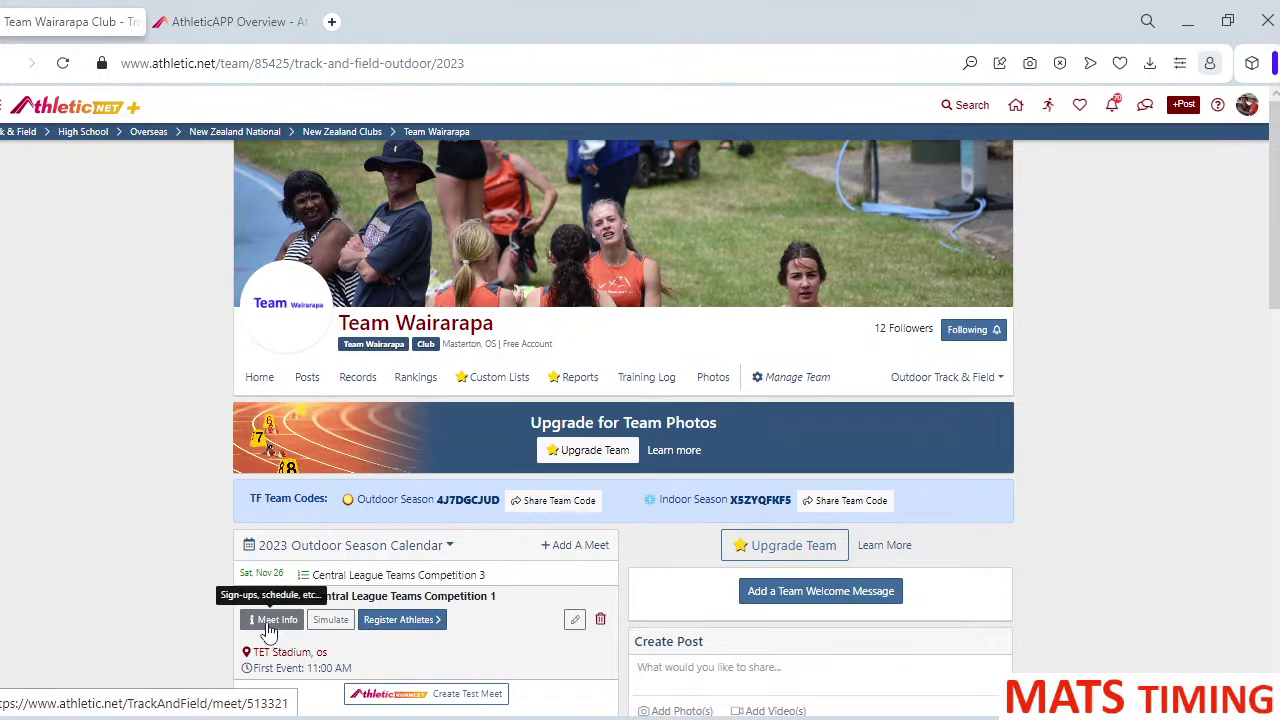
- Read the meet's More Information / Entry and Entry System posts, ending on empty Posts
click(268, 628)
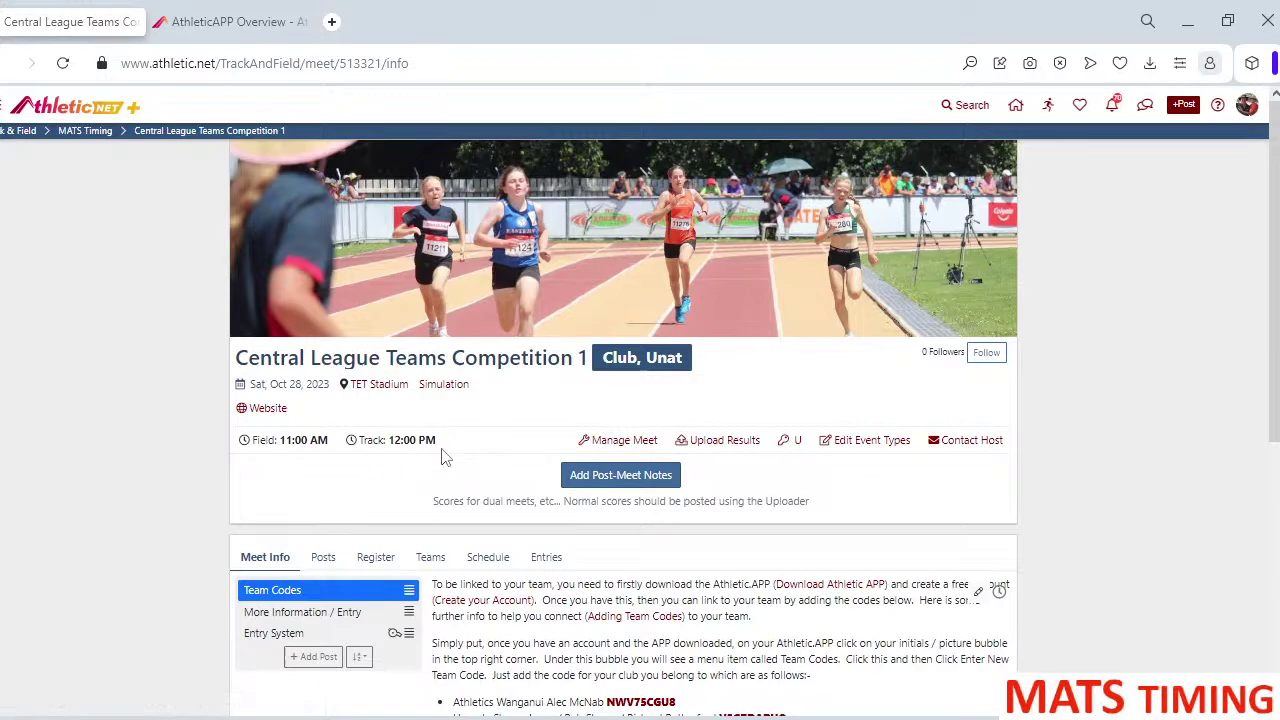
scroll(445, 457, down, 1)
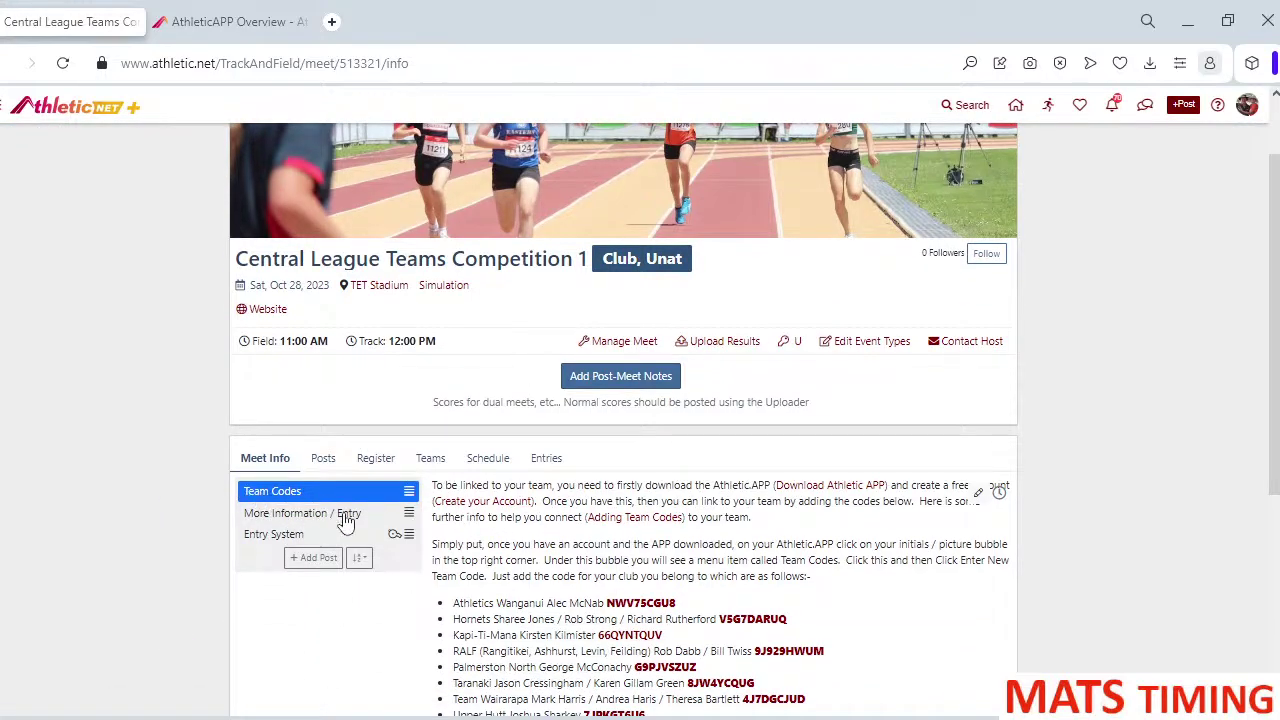
scroll(437, 550, down, 1)
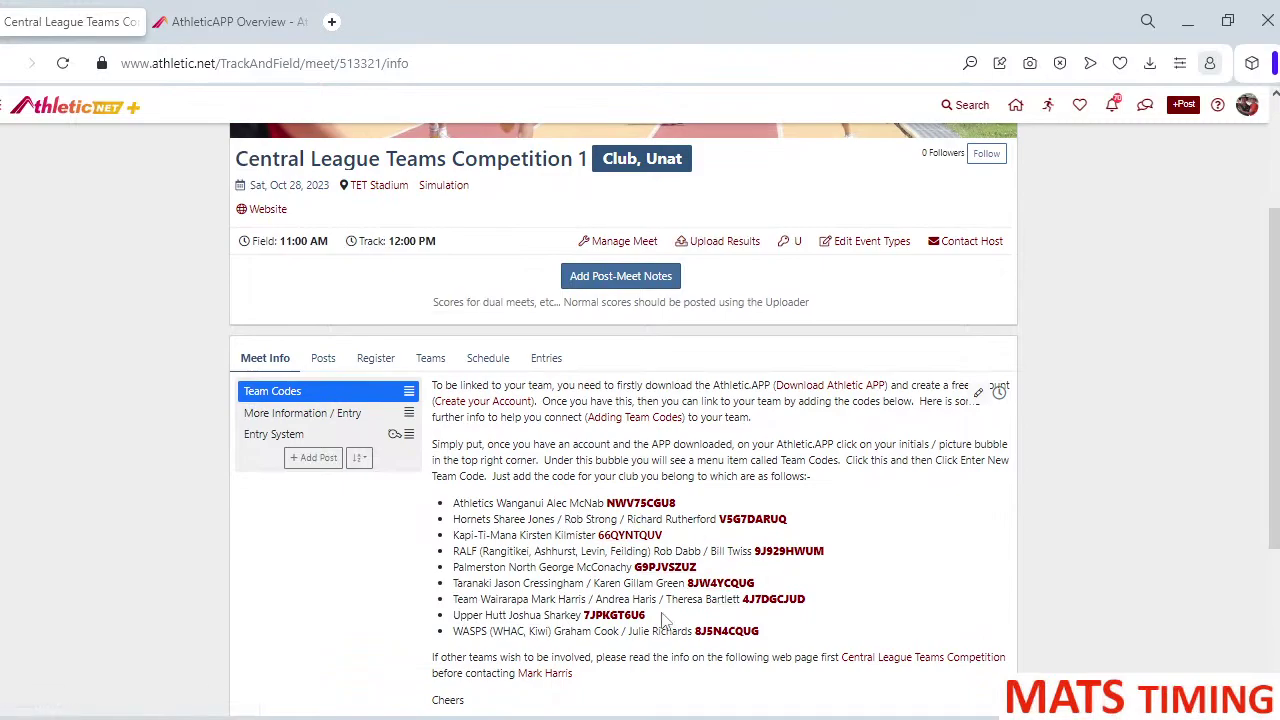
click(316, 420)
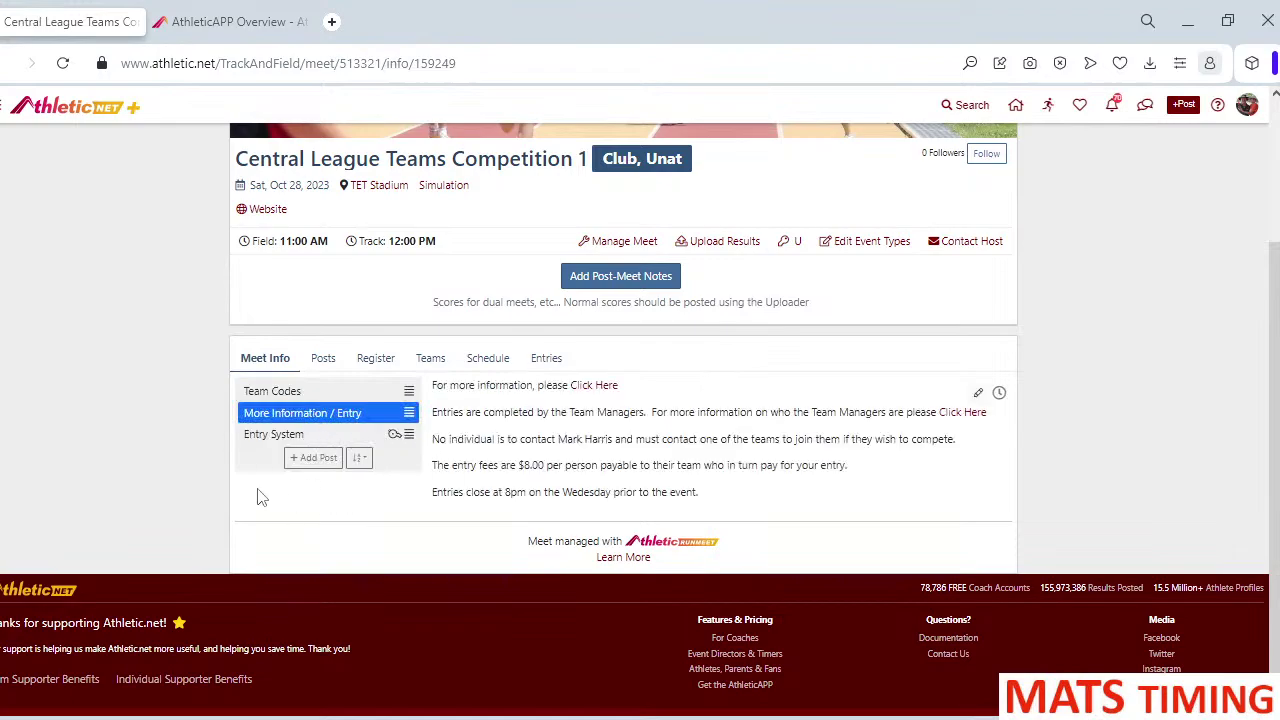
click(264, 438)
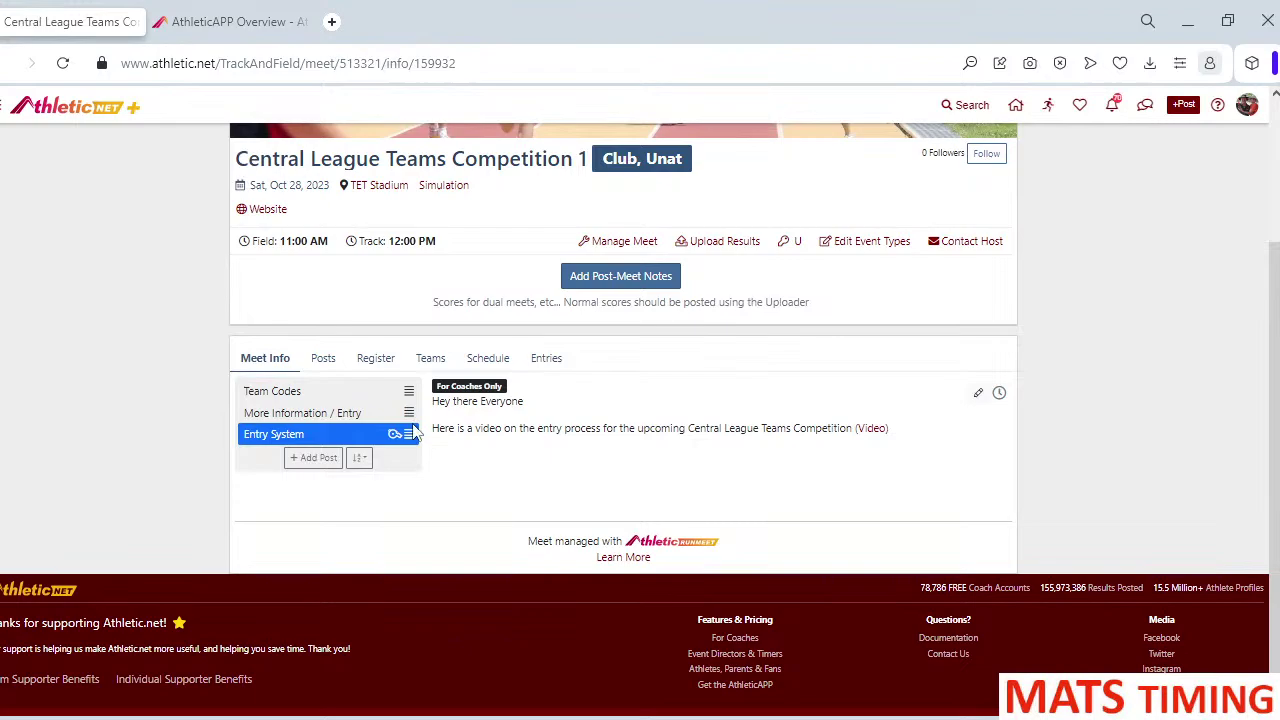
click(322, 368)
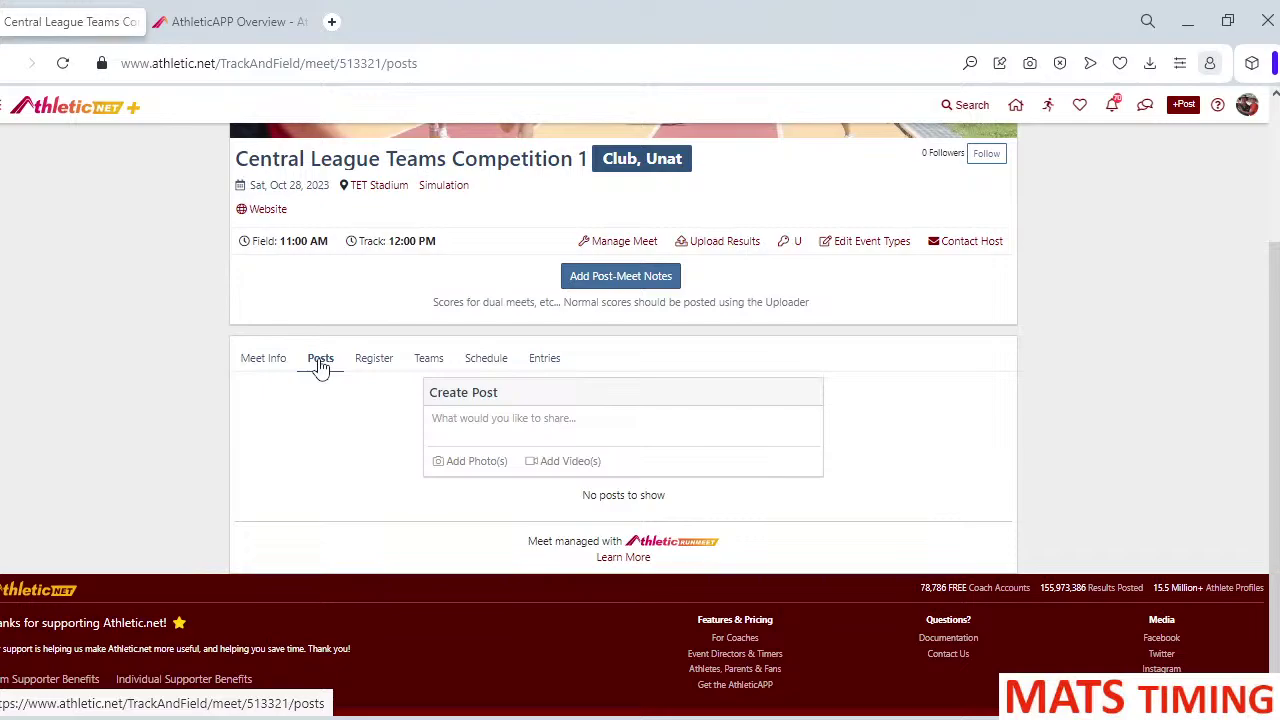
- View the meet's Teams list, then its Day 1 event schedule with 70m Hurdles and Hammer
click(427, 365)
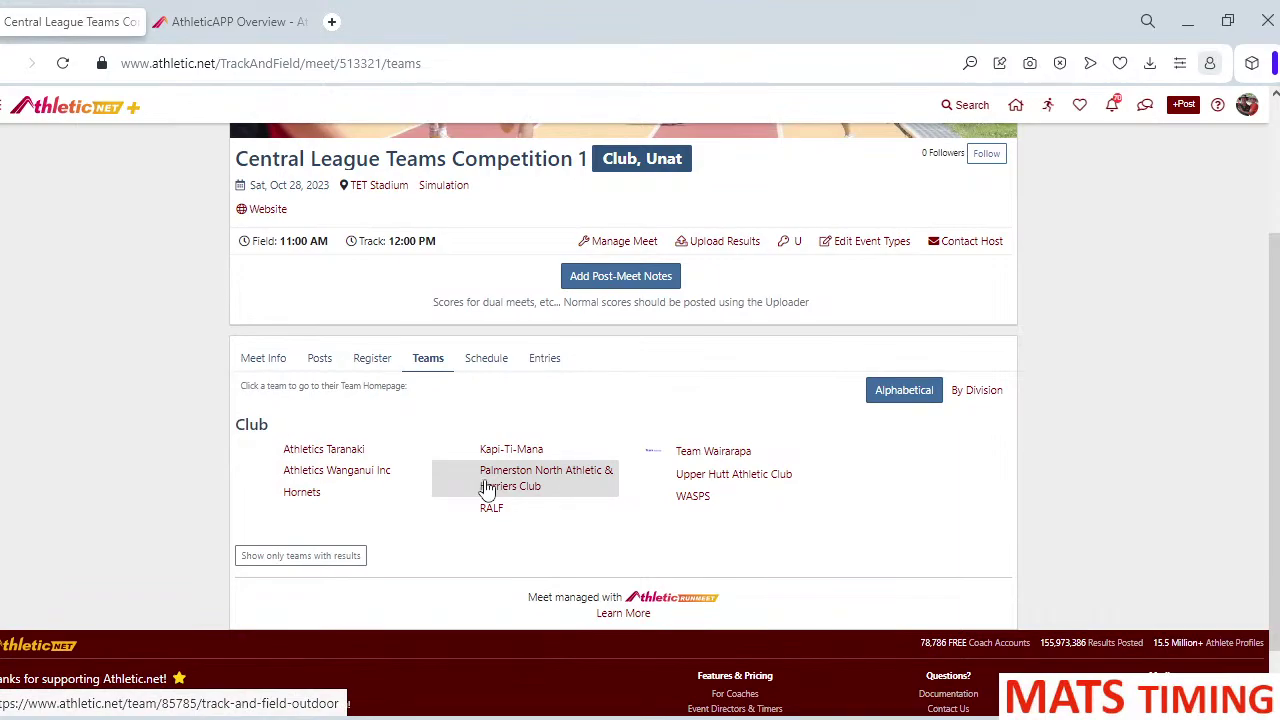
click(481, 367)
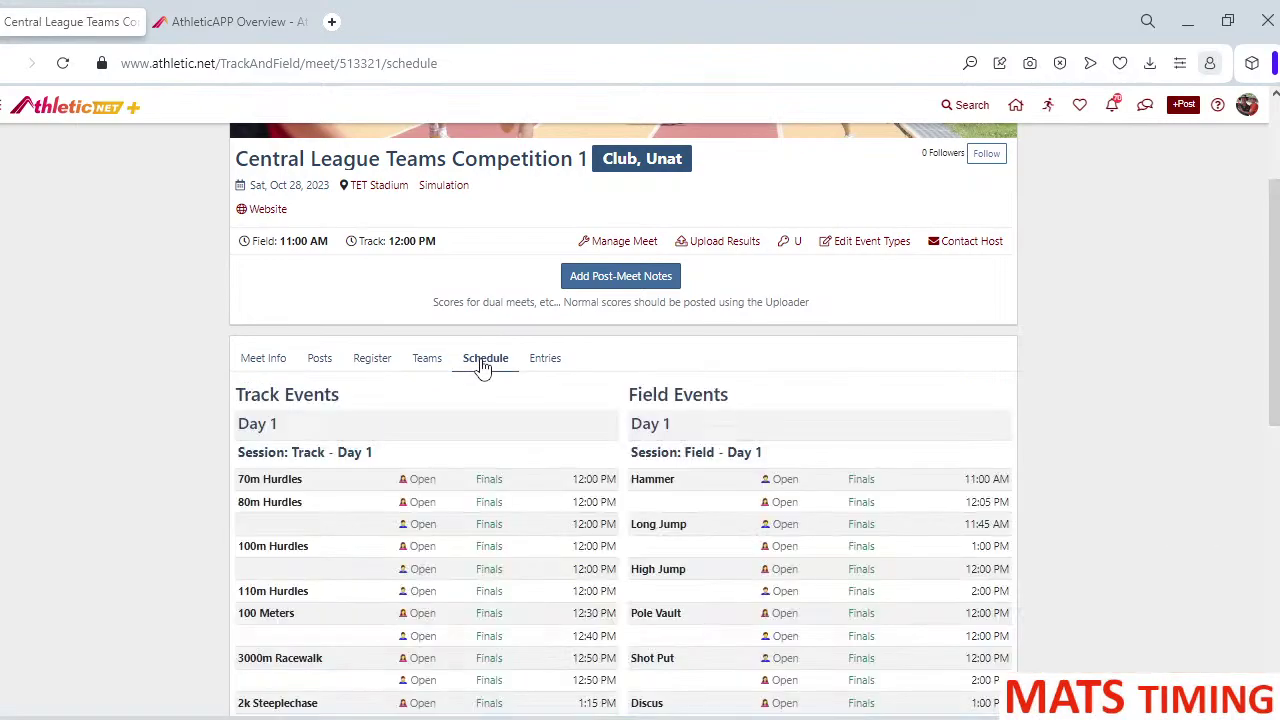
scroll(454, 523, down, 3)
scroll(500, 543, down, 4)
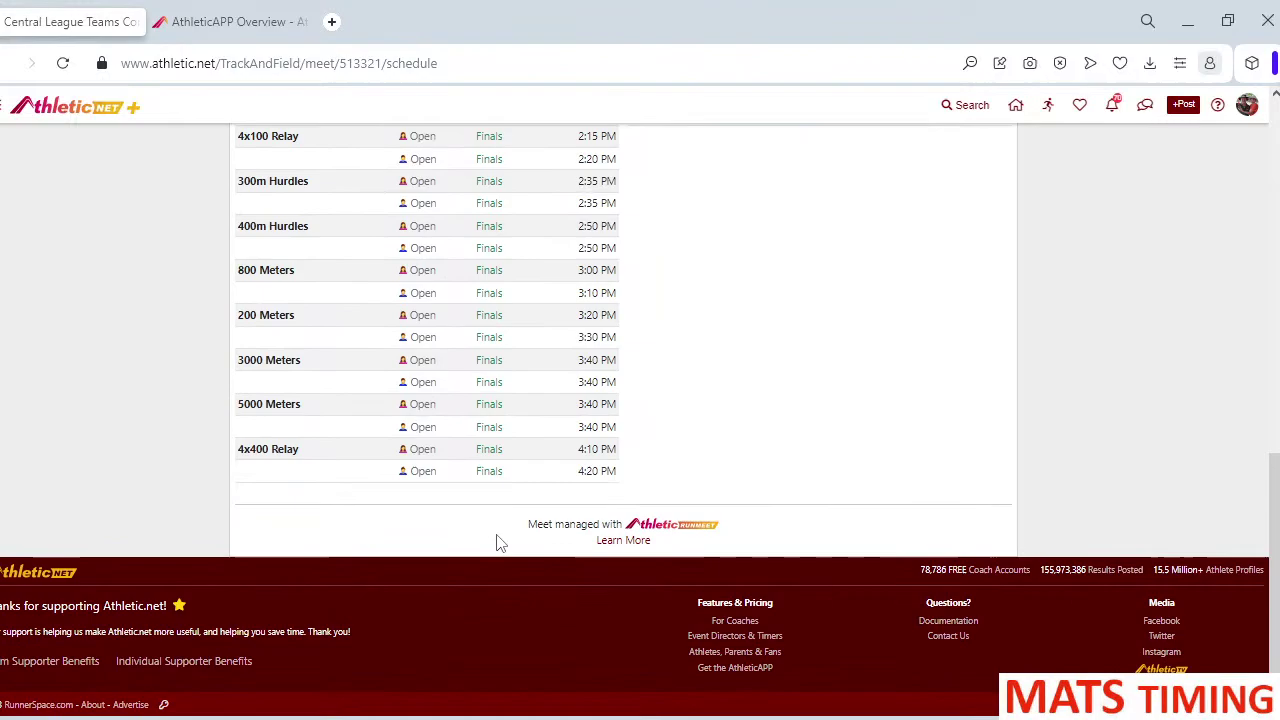
scroll(500, 543, up, 4)
scroll(500, 540, up, 3)
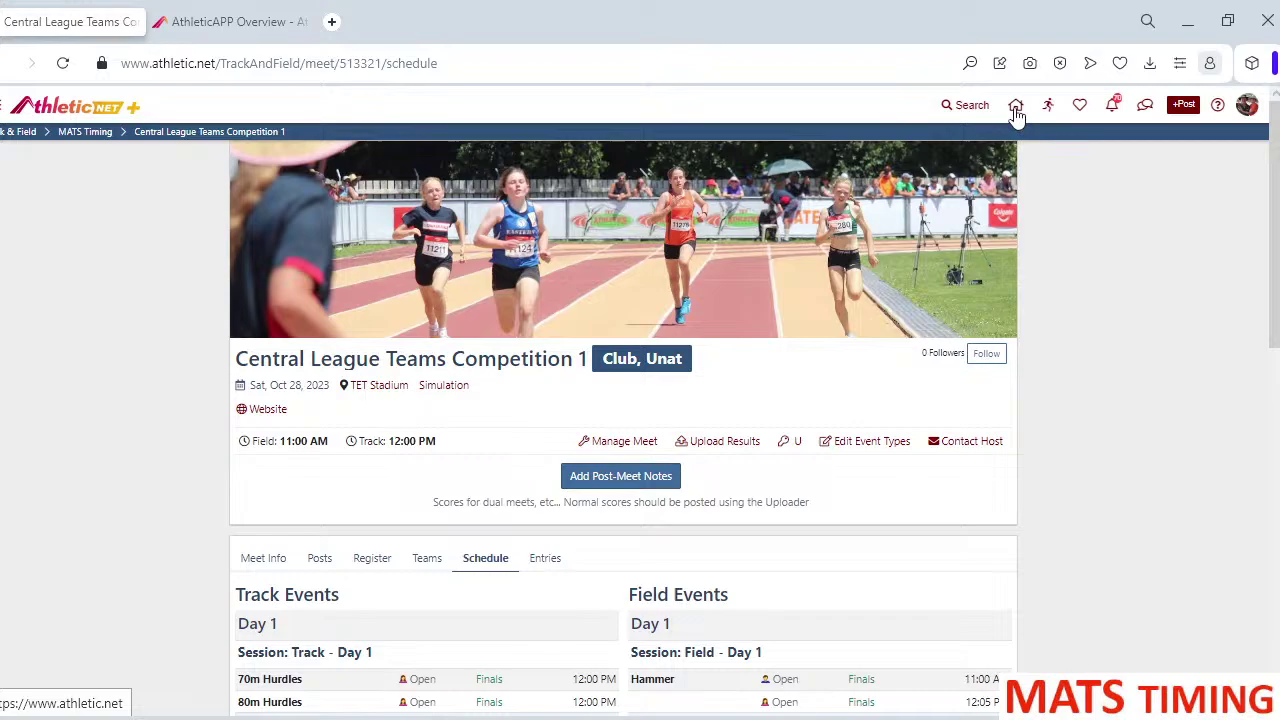
- Return via the dashboard to Team Wairarapa and reach its 2023 Outdoor Athletes panel
click(1016, 110)
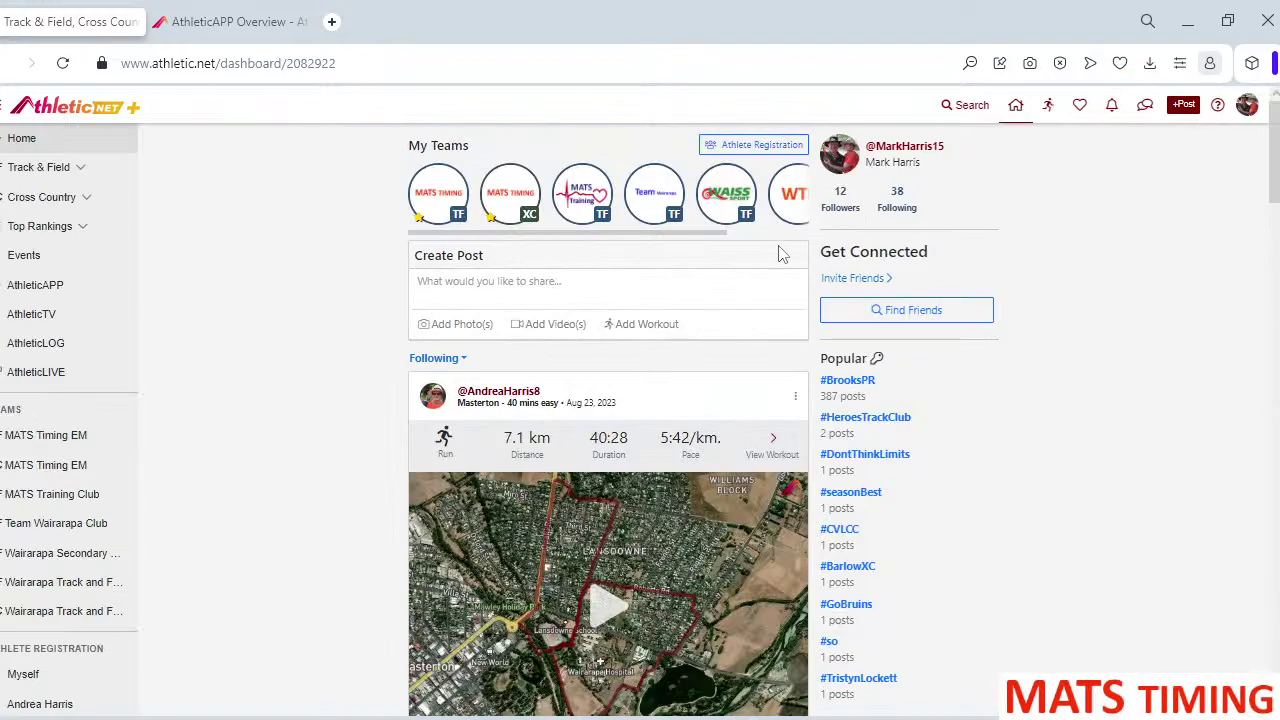
click(650, 205)
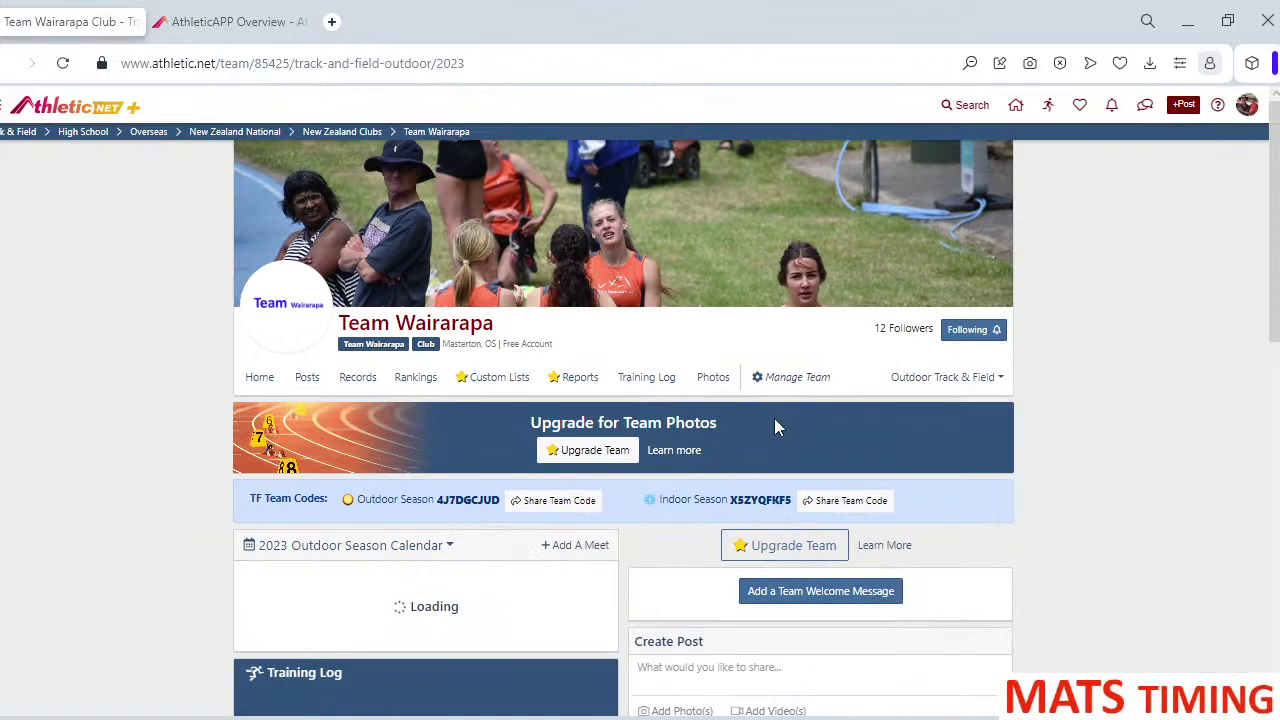
scroll(805, 410, down, 4)
scroll(800, 414, down, 3)
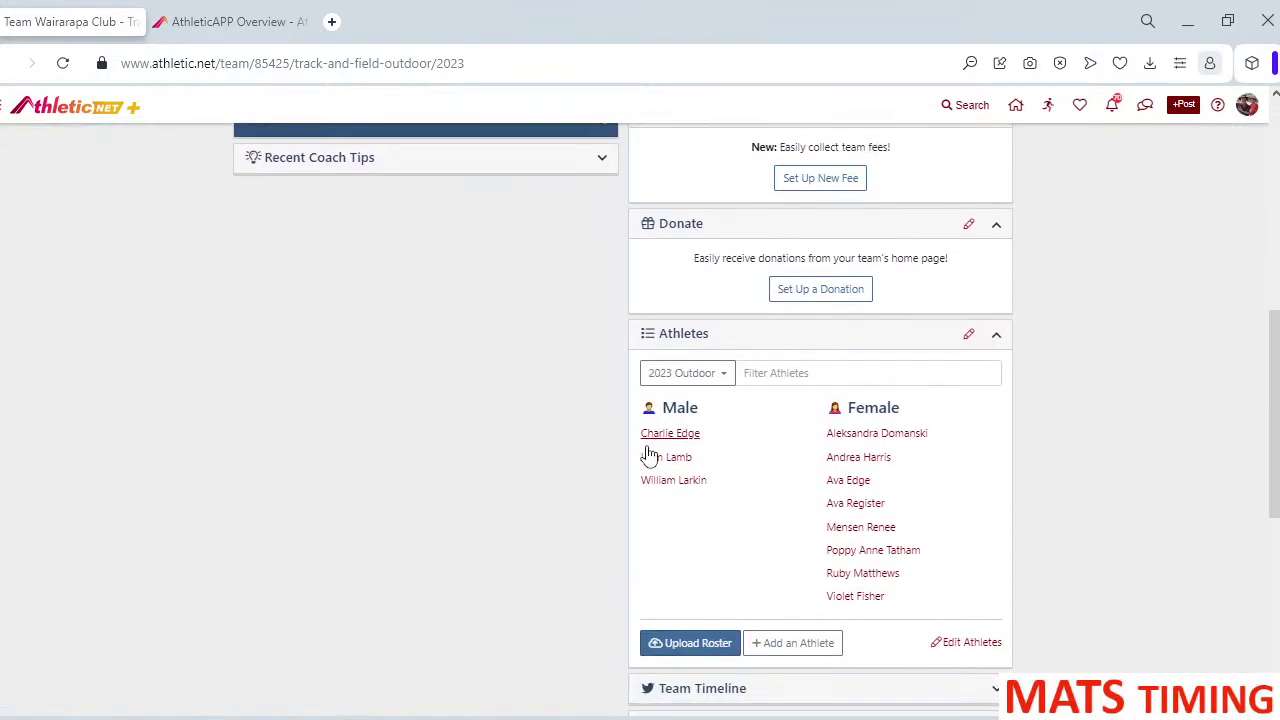
scroll(517, 429, up, 5)
scroll(484, 416, up, 2)
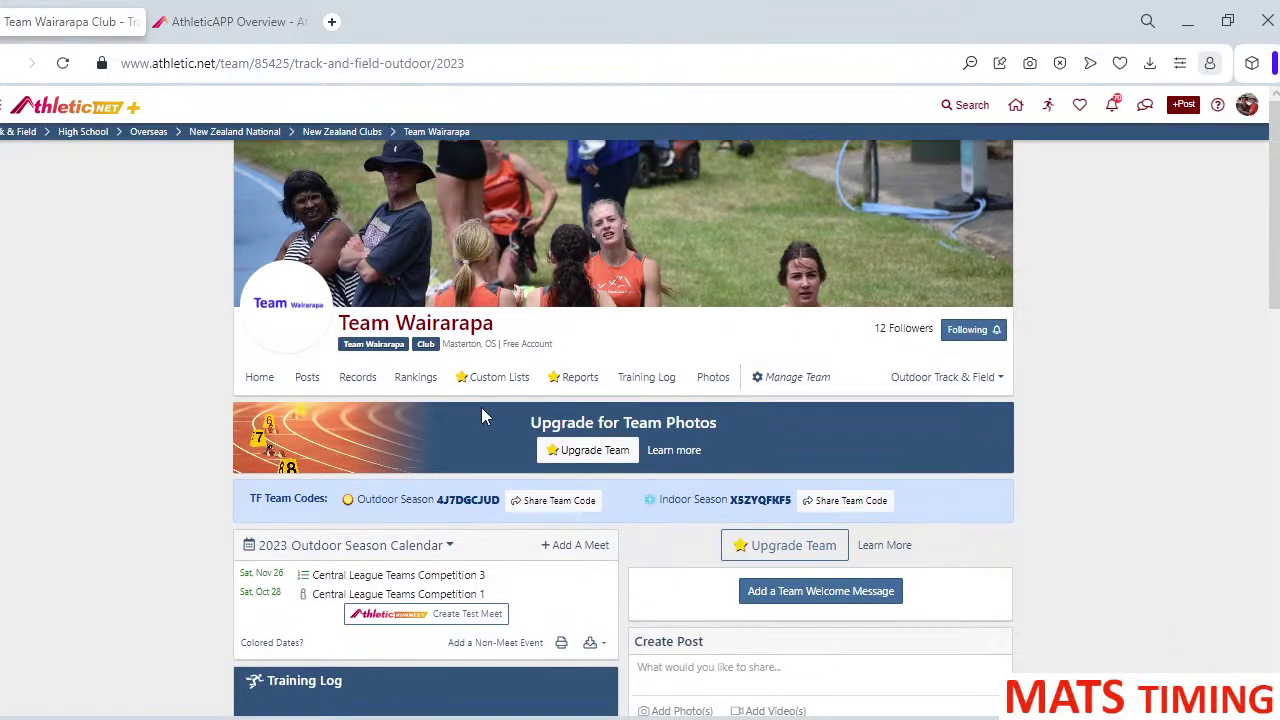
scroll(481, 416, down, 1)
scroll(486, 434, down, 2)
scroll(497, 455, down, 2)
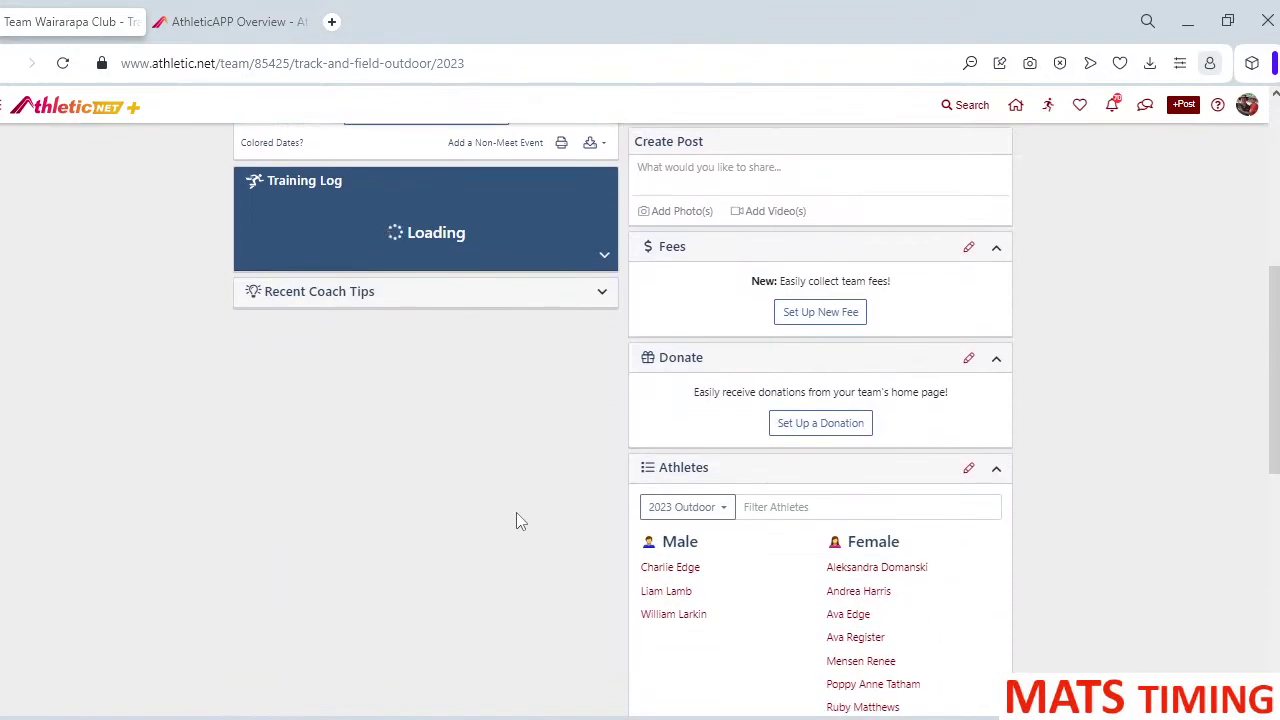
scroll(505, 495, down, 1)
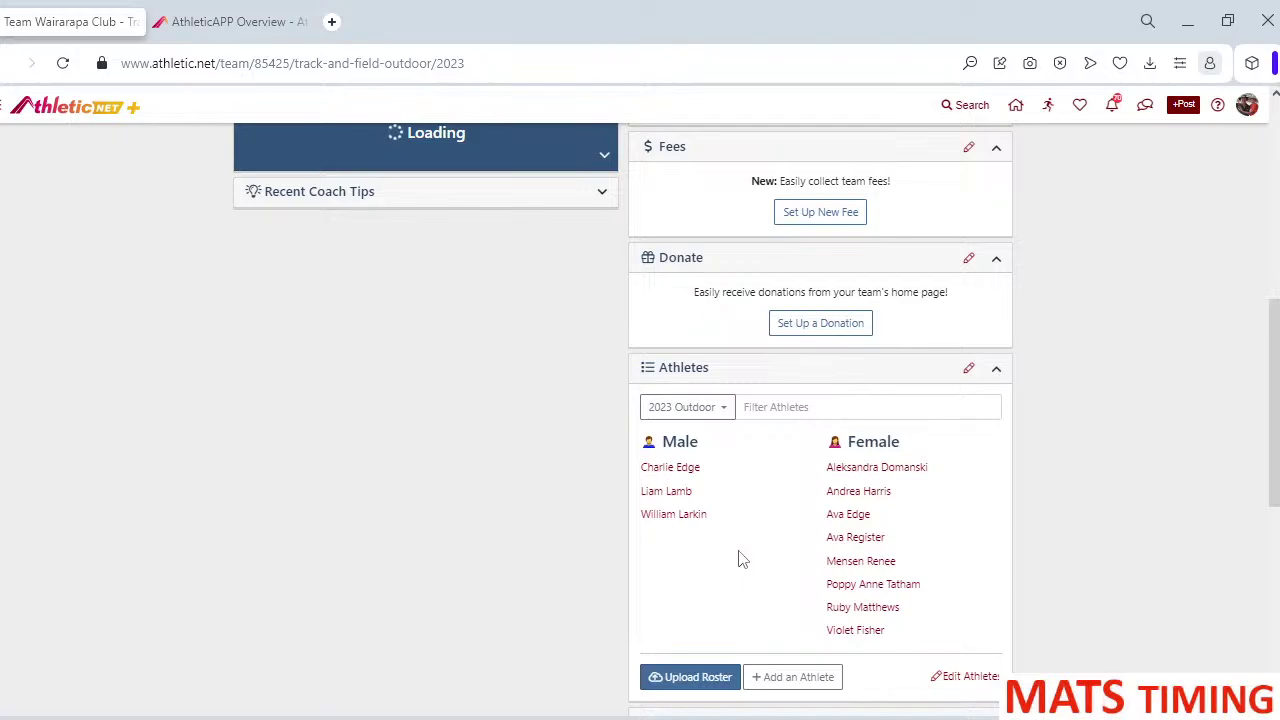
- Open Edit Athletes and toggle the Men and Women lists, finishing on Women
click(967, 376)
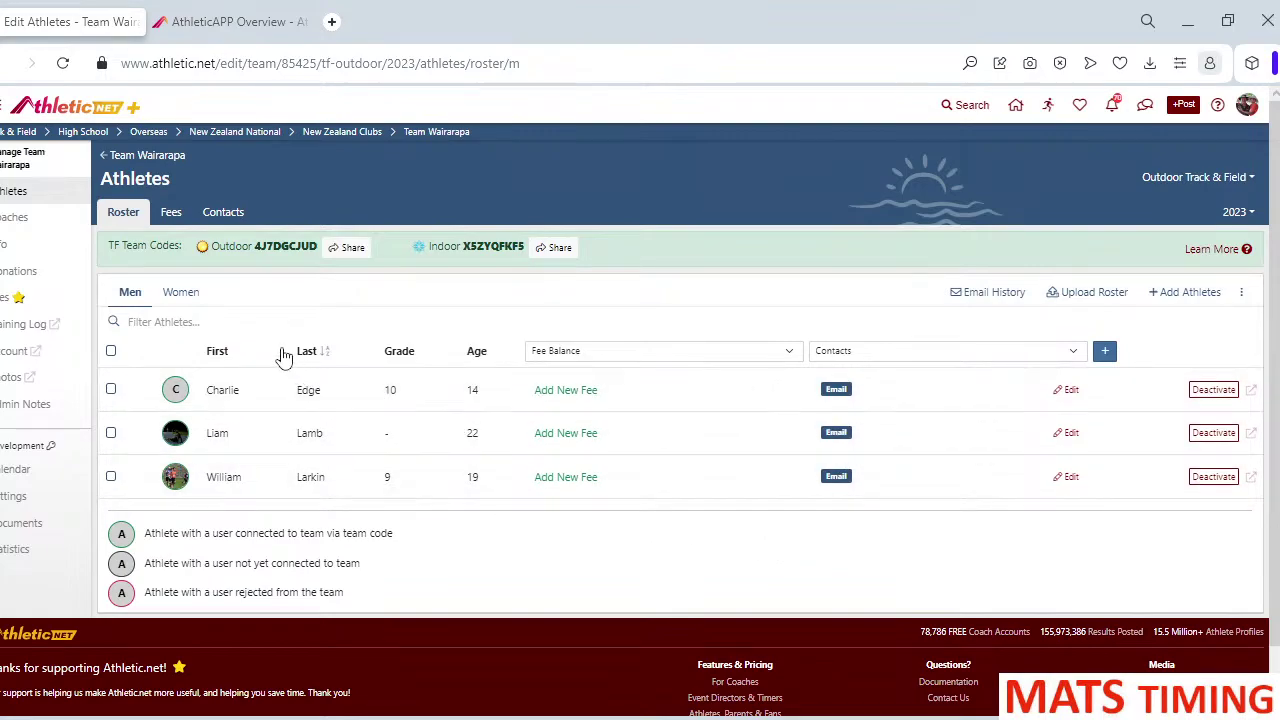
click(178, 294)
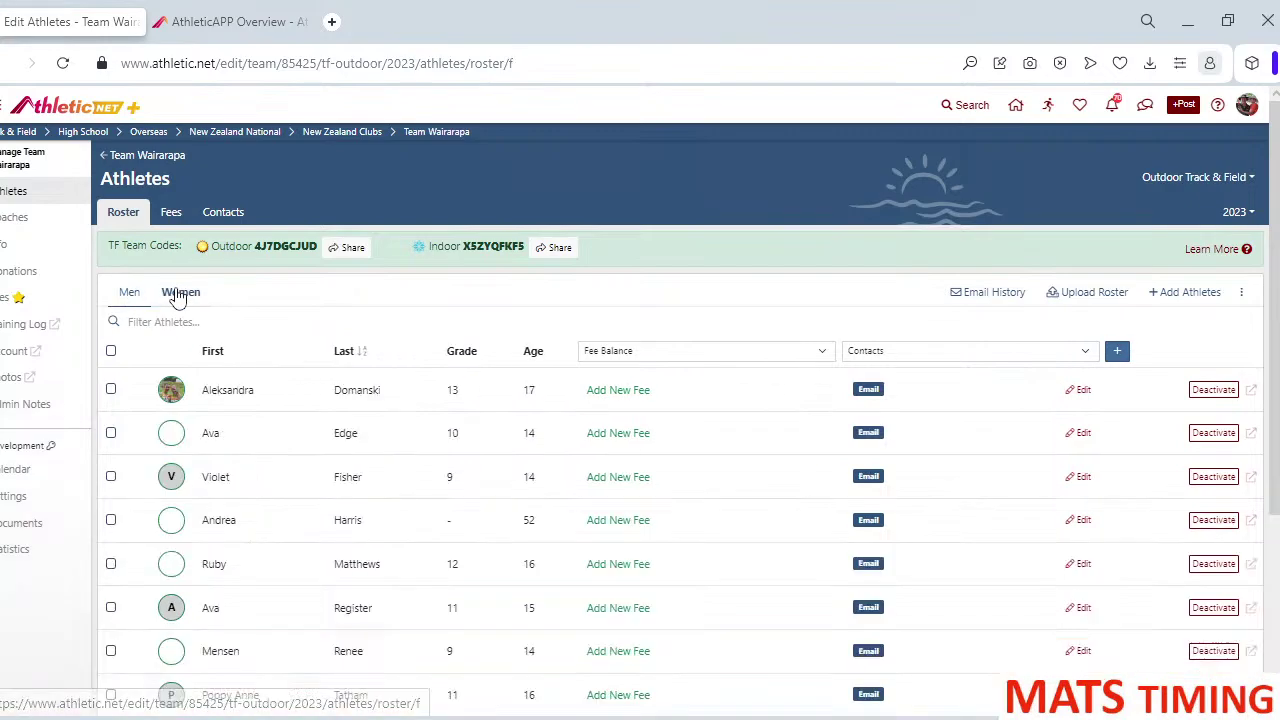
click(127, 292)
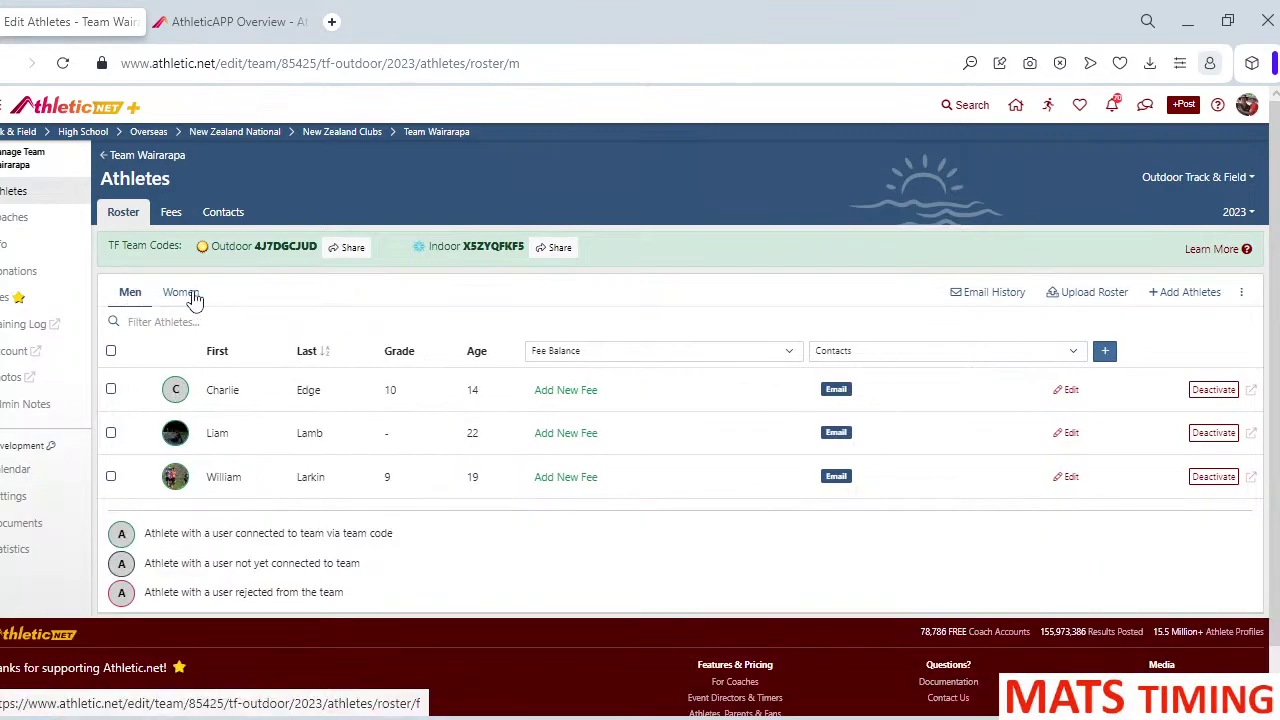
click(195, 298)
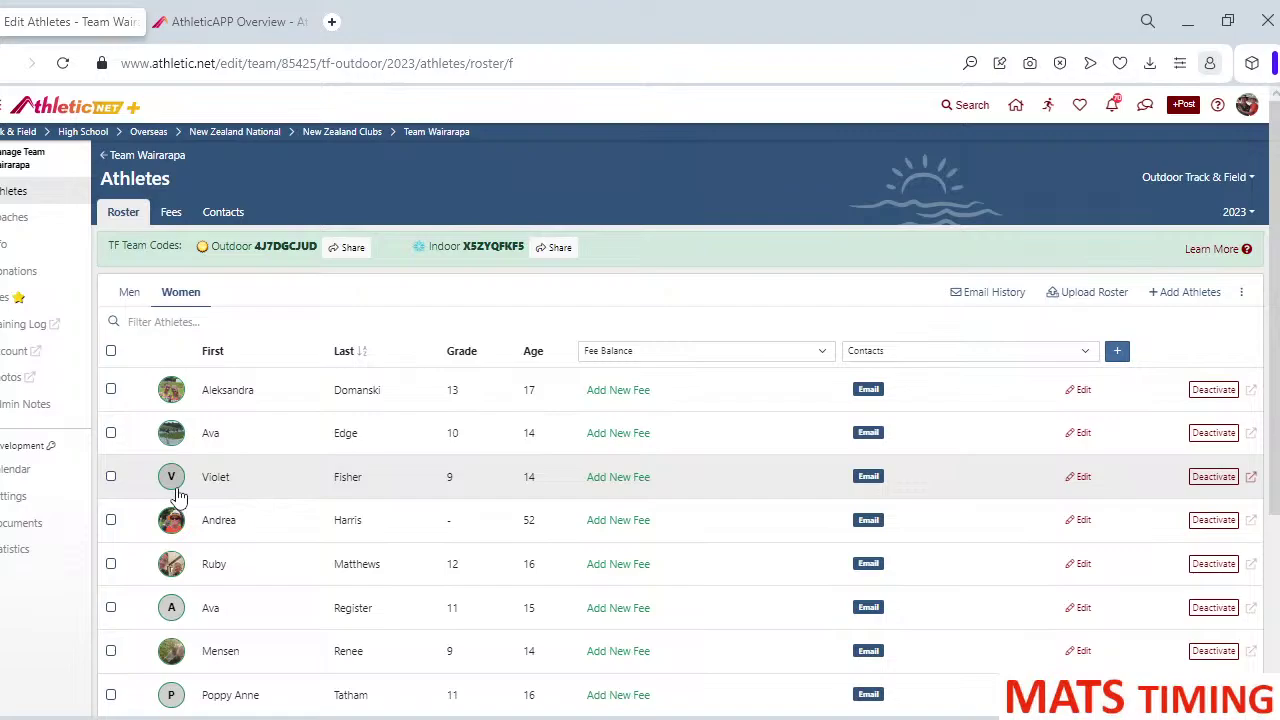
click(215, 24)
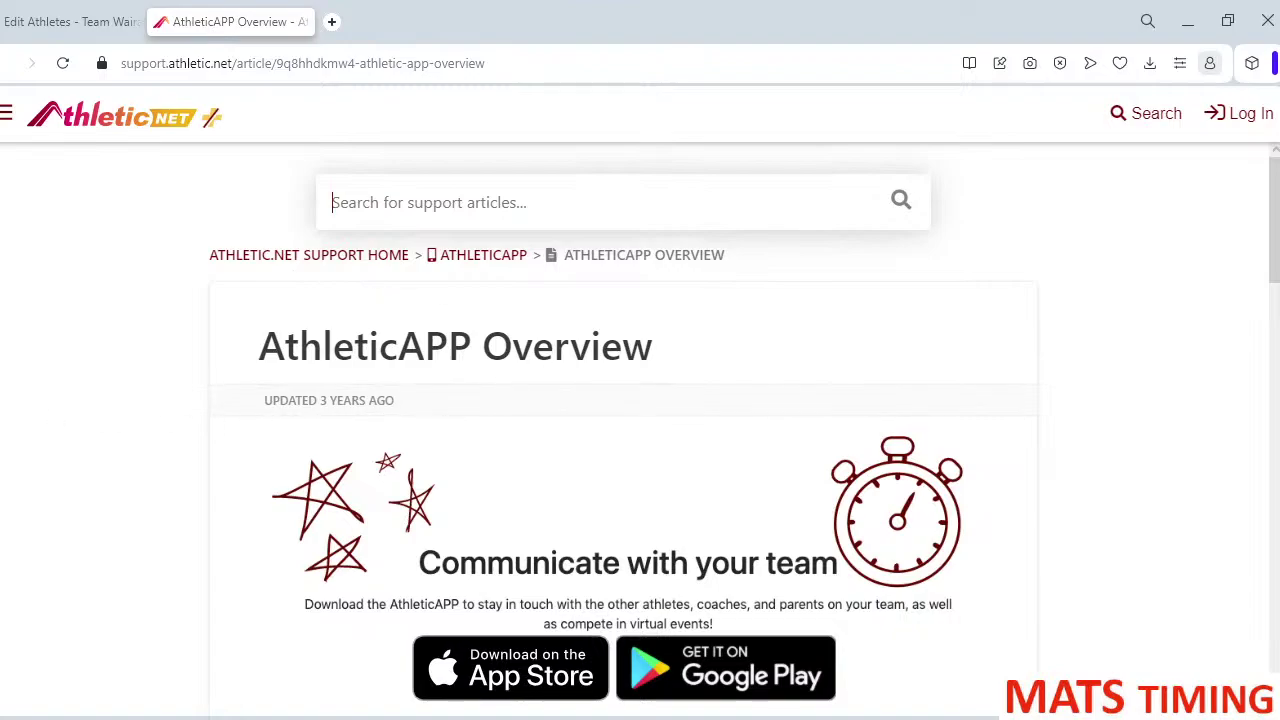
scroll(1092, 290, down, 1)
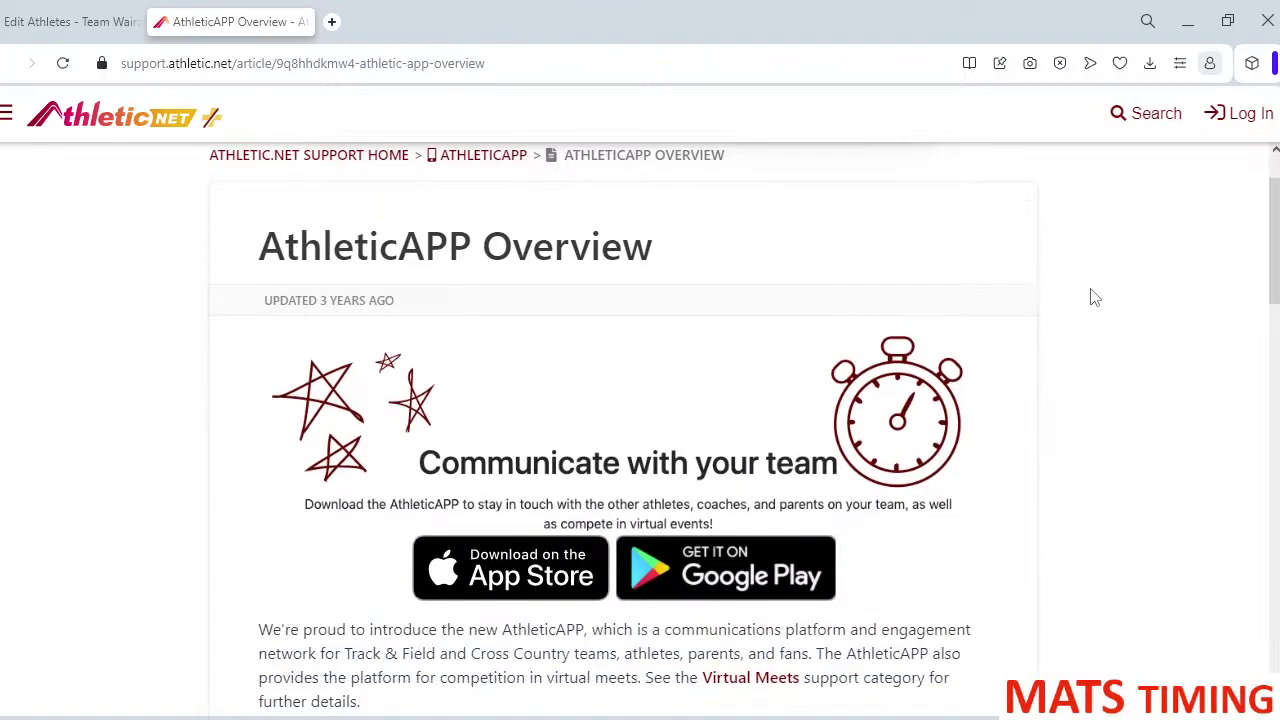
scroll(1097, 305, down, 3)
scroll(1097, 305, down, 2)
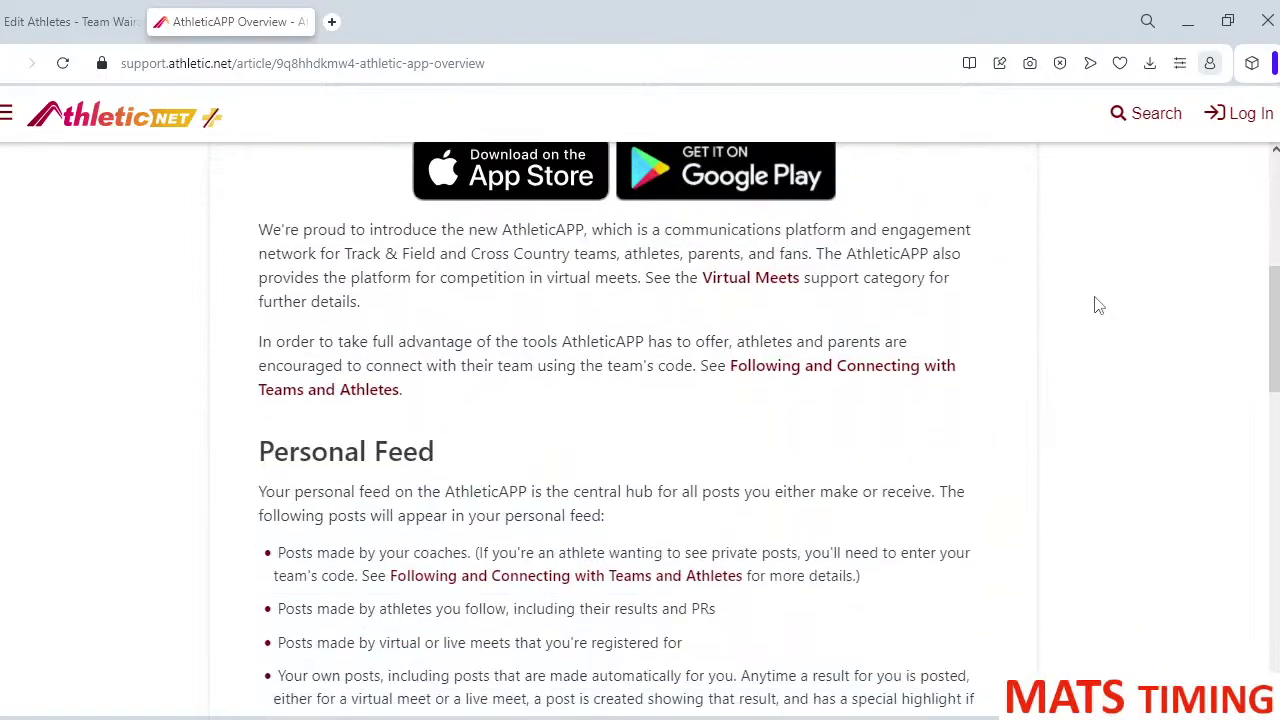
scroll(1097, 305, down, 3)
scroll(1097, 305, down, 3)
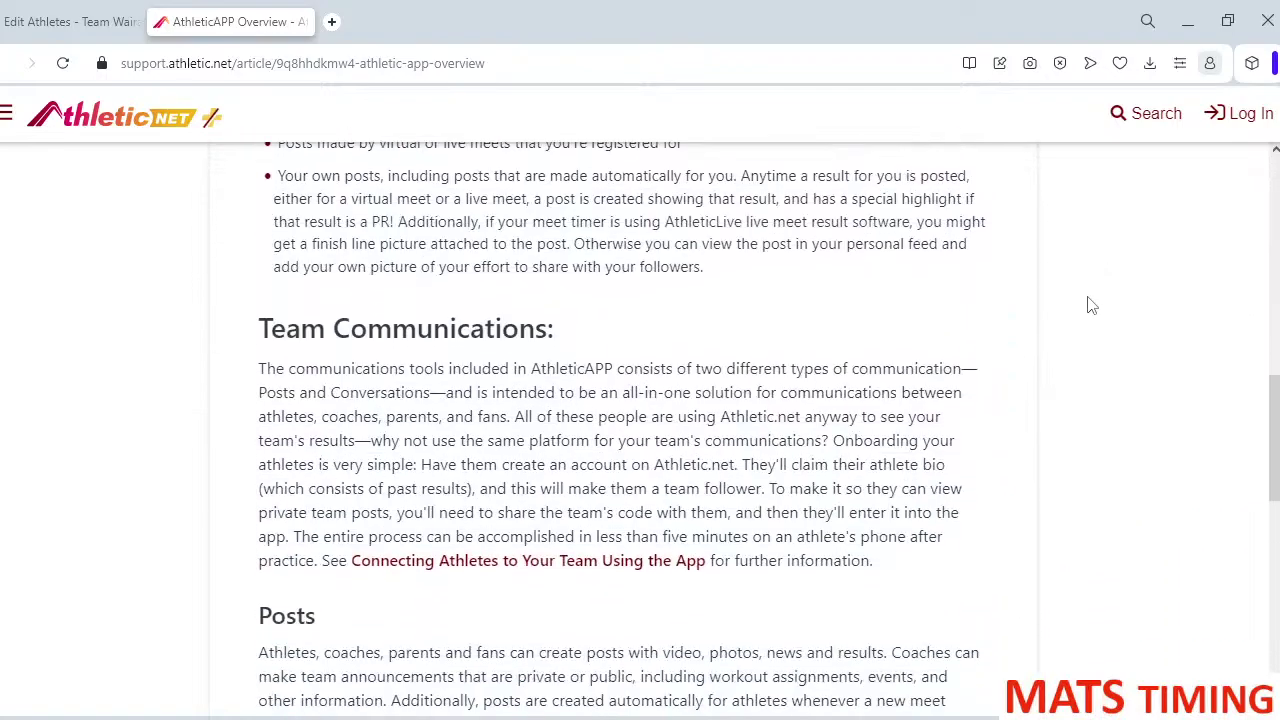
scroll(1088, 304, up, 4)
scroll(1088, 305, up, 6)
scroll(1088, 305, up, 1)
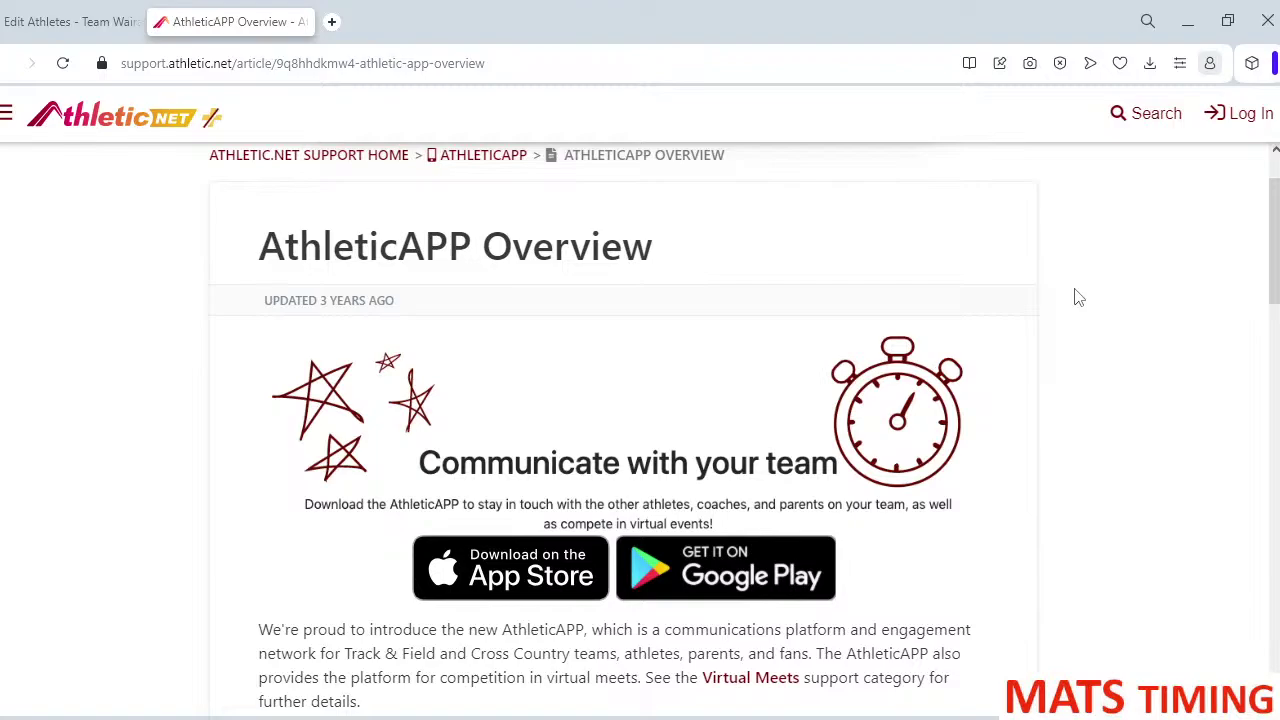
click(70, 24)
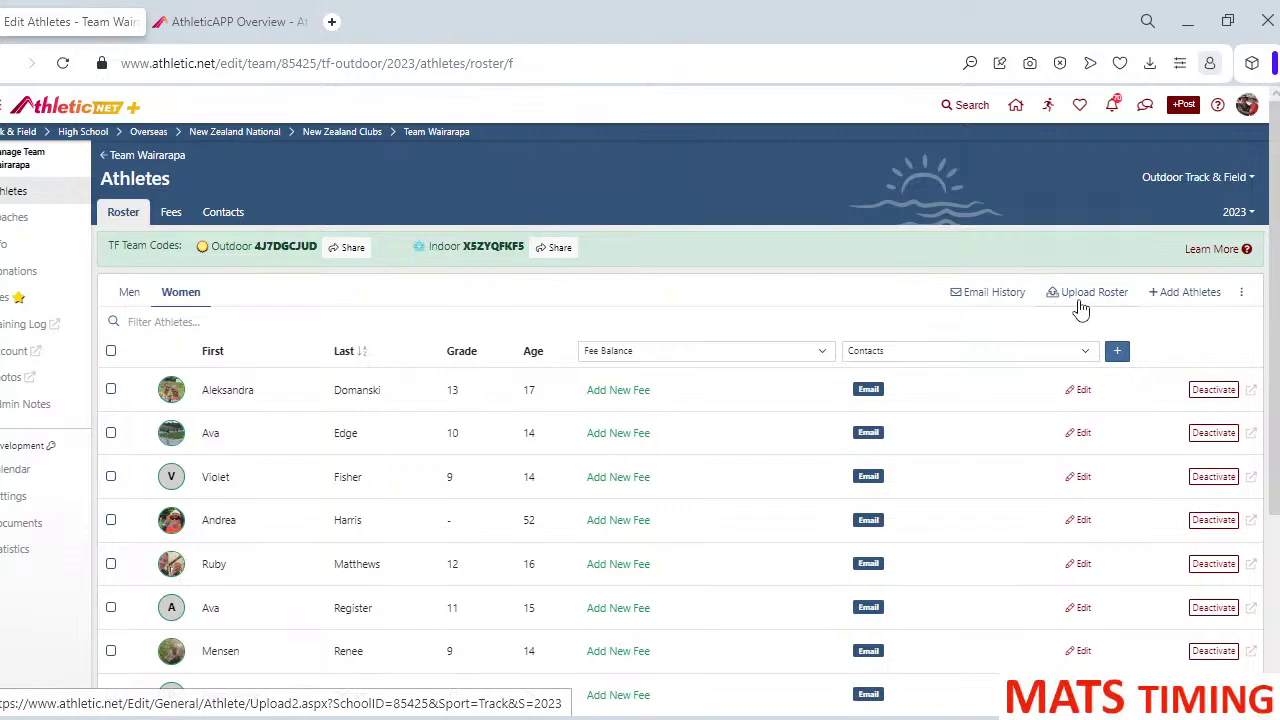
- Open Upload Roster in a new tab, glance at Edit Athletes, then return to Upload Athletes
click(1085, 300)
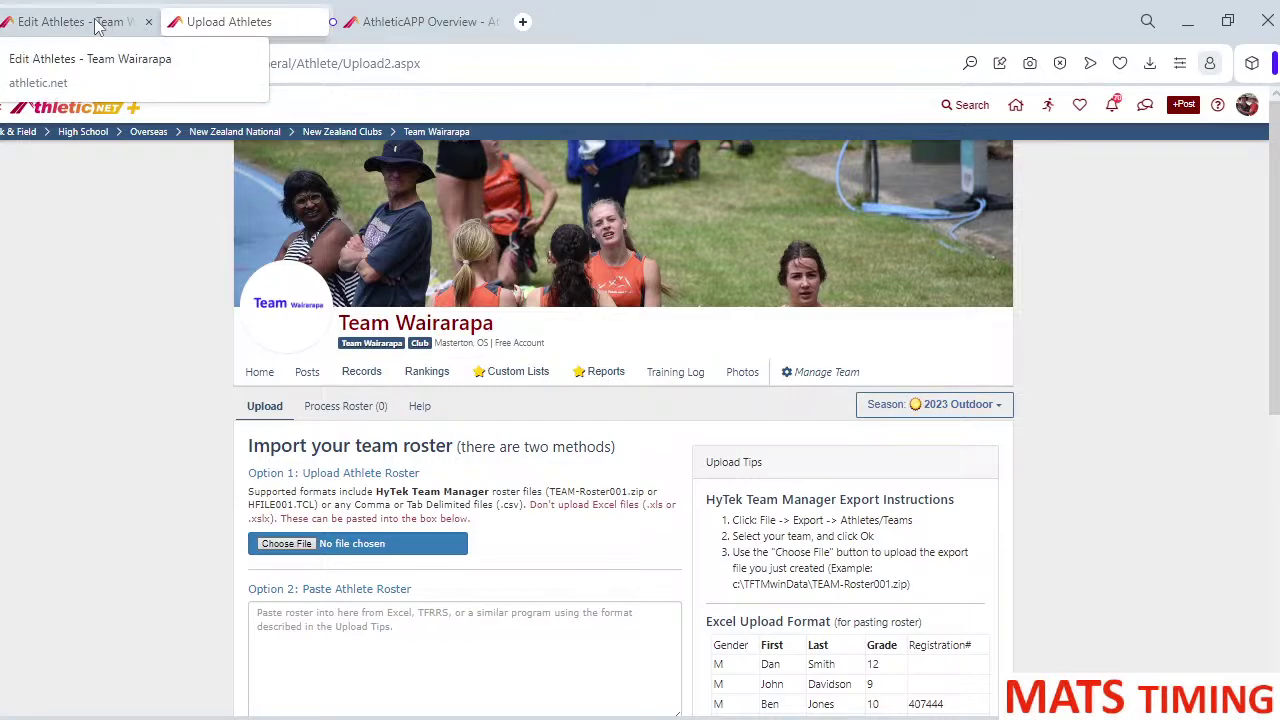
click(97, 26)
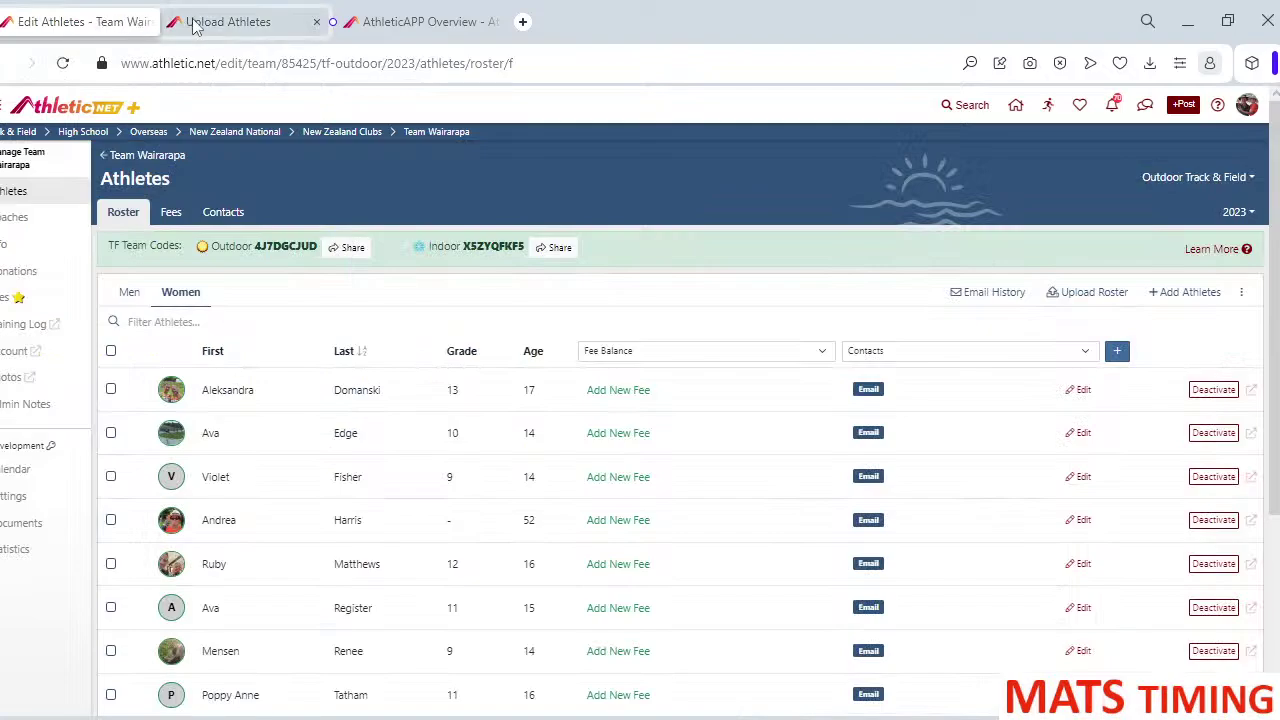
click(225, 24)
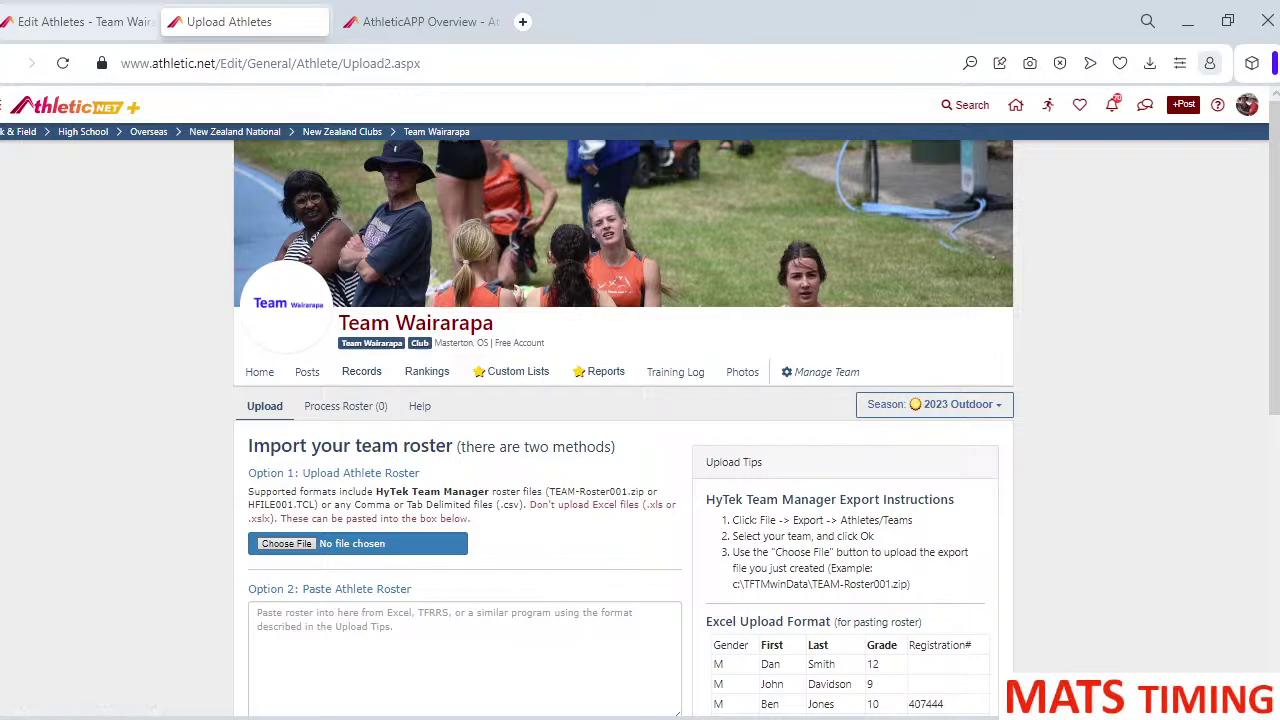
- Select roster cells A1:E11 in the Excel spreadsheet, then minimize Excel to reveal the upload page
click(890, 640)
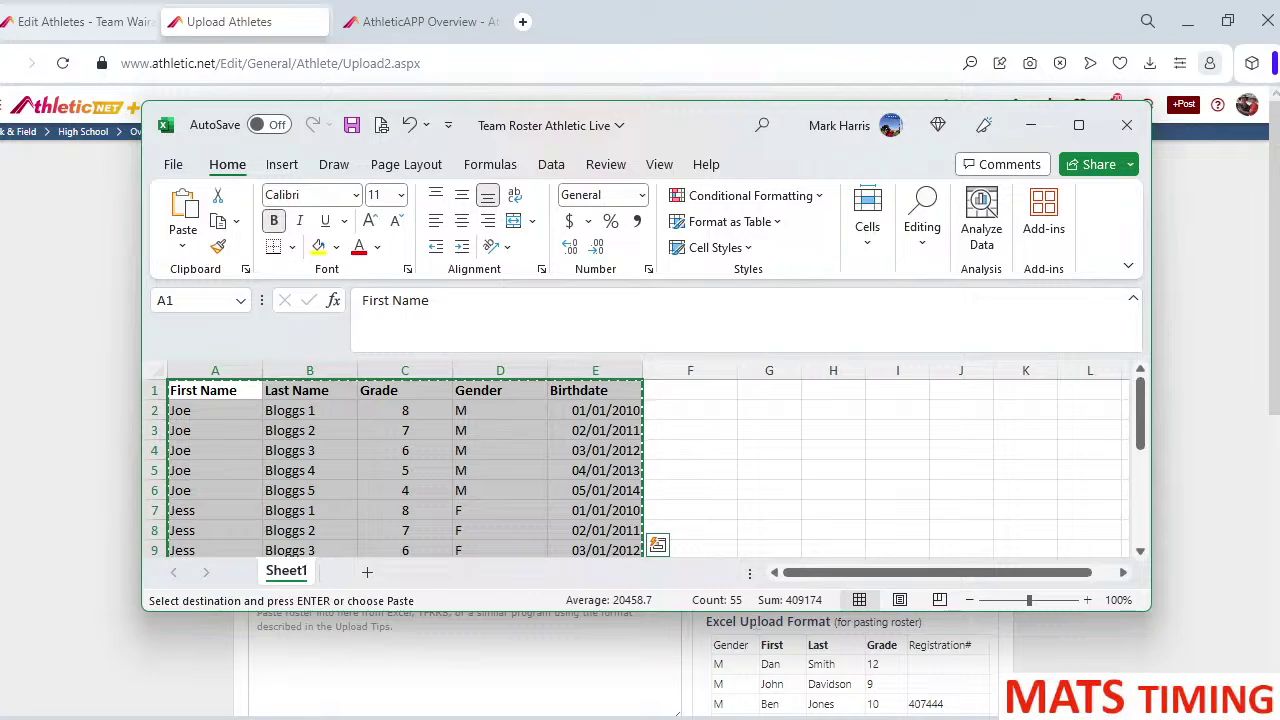
scroll(524, 475, down, 1)
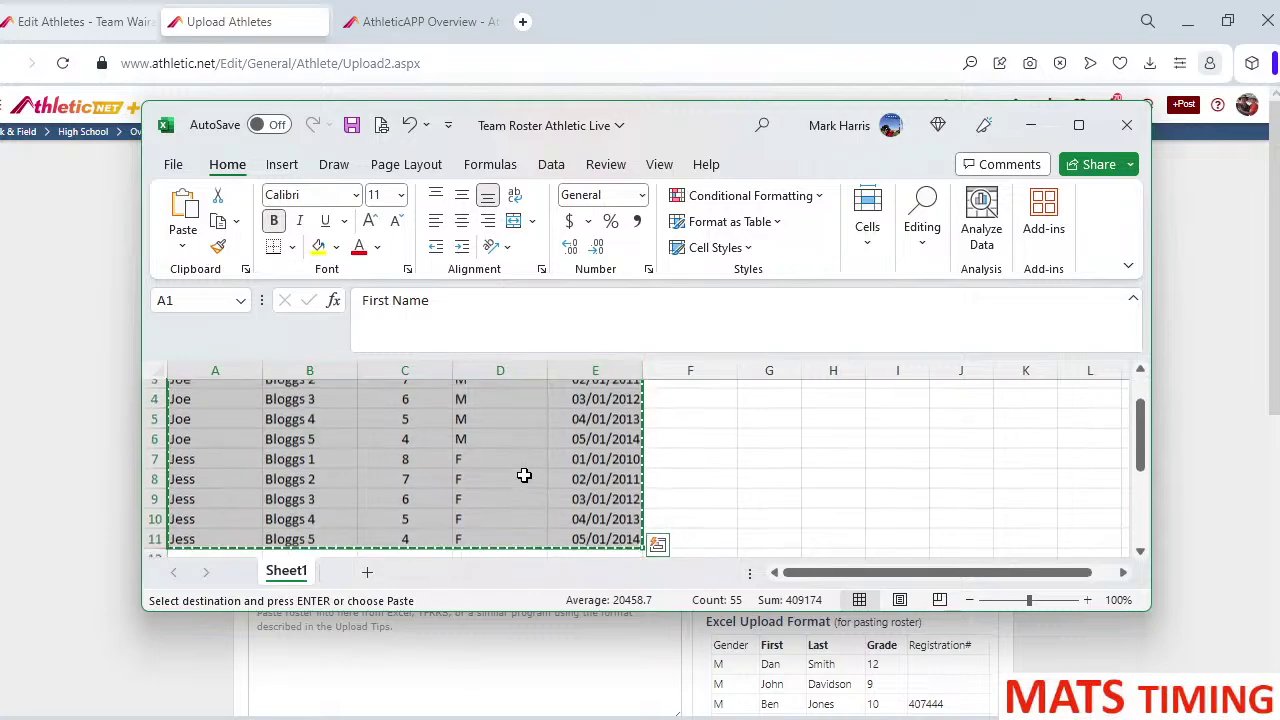
scroll(524, 475, up, 1)
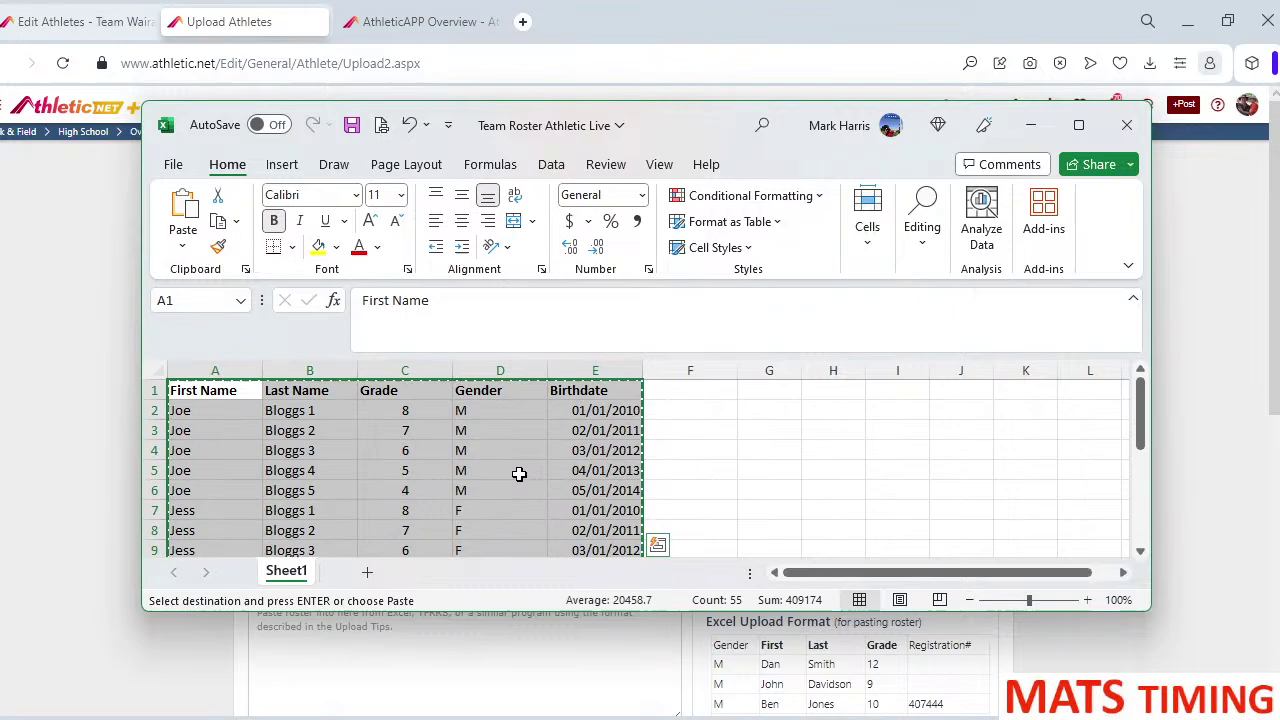
click(190, 392)
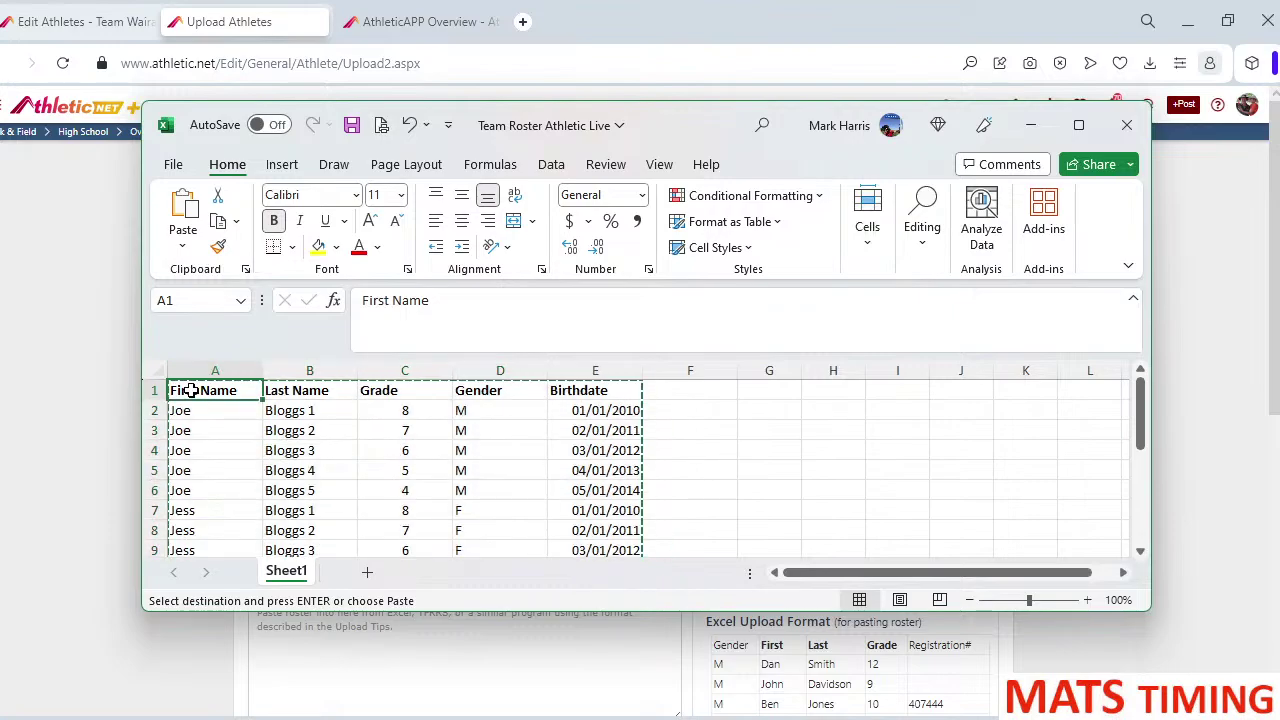
mouse_move(190, 392)
mouse_down()
mouse_move(622, 512)
mouse_move(627, 527)
mouse_up()
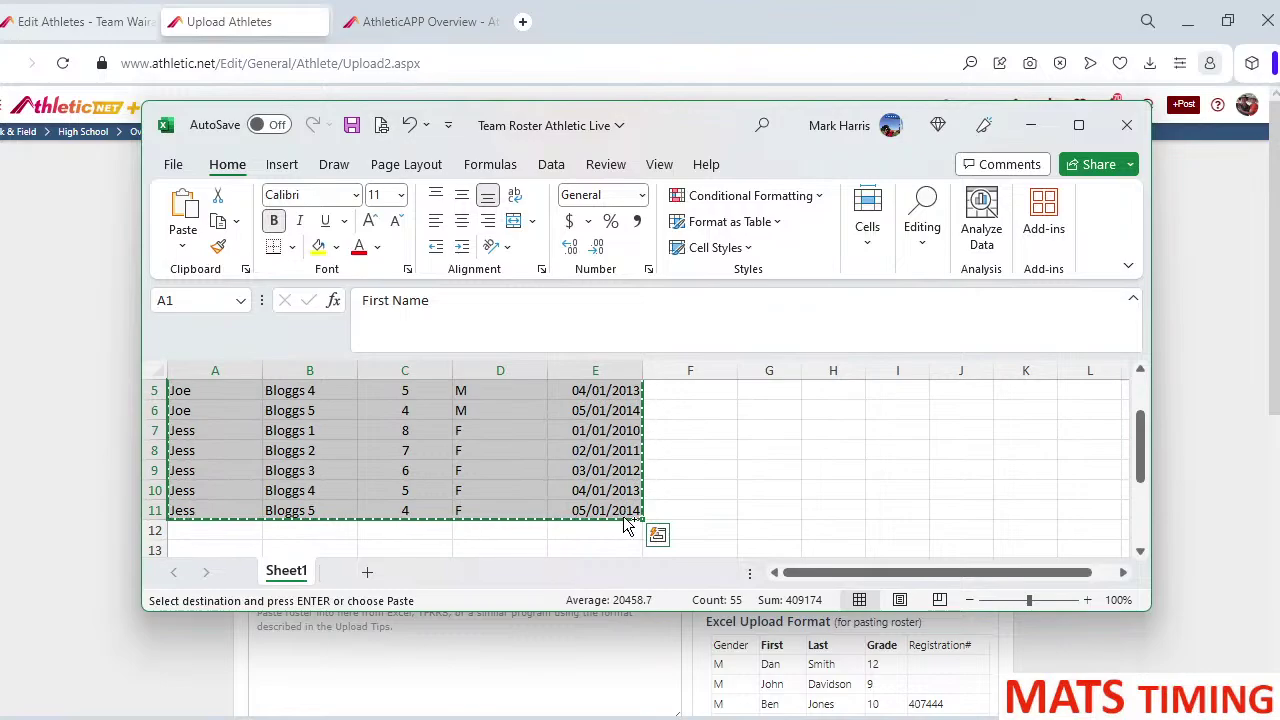
click(1042, 130)
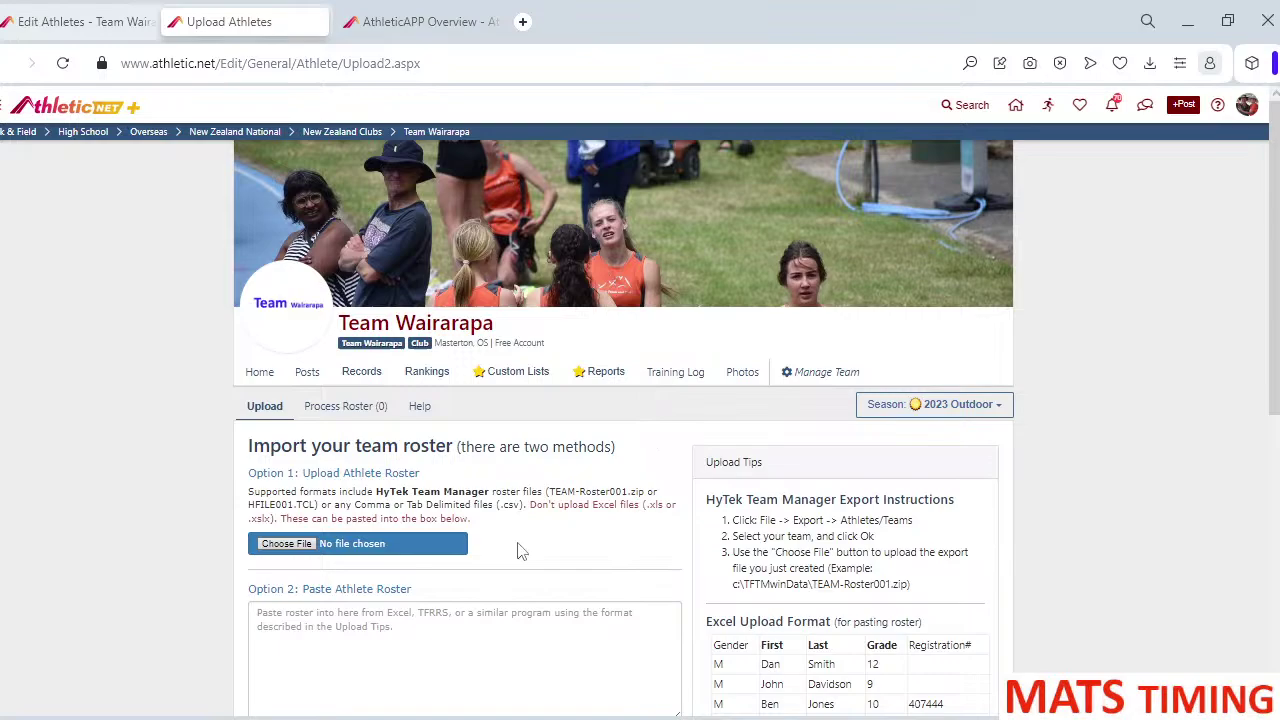
- Paste the ten copied roster rows into the Paste Athlete Roster box and submit them with Process
click(383, 633)
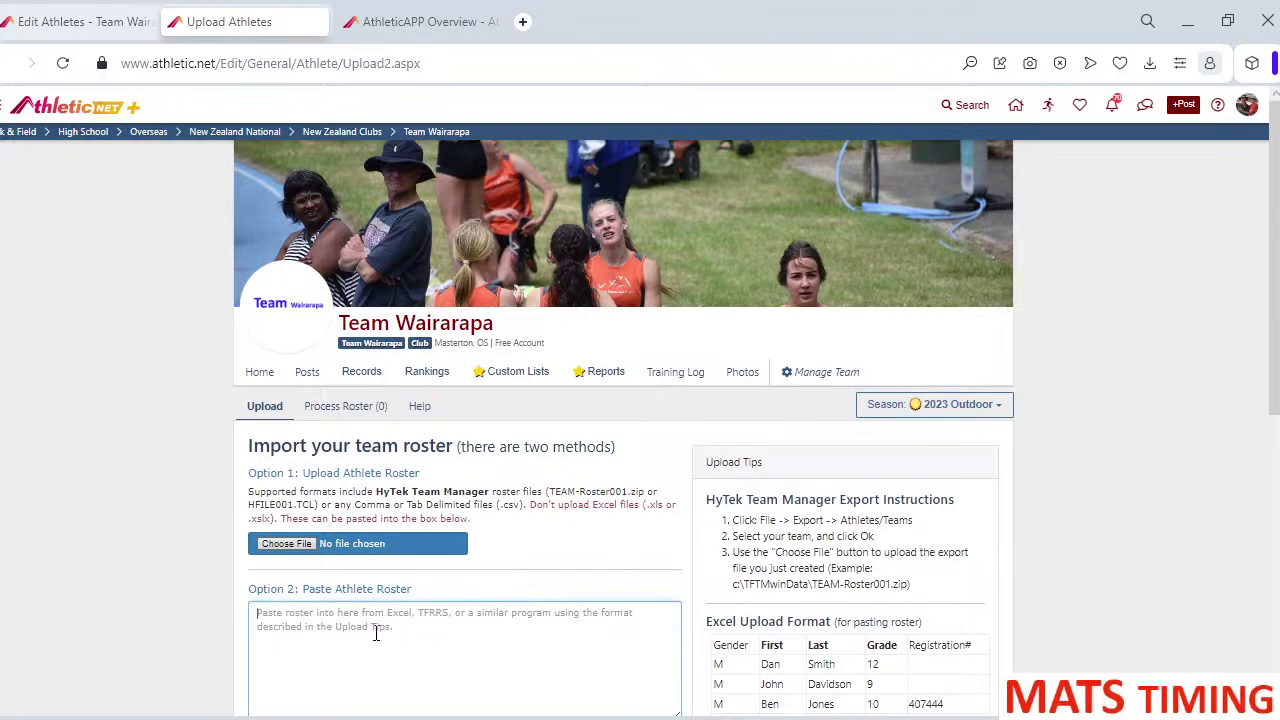
key(ctrl+v)
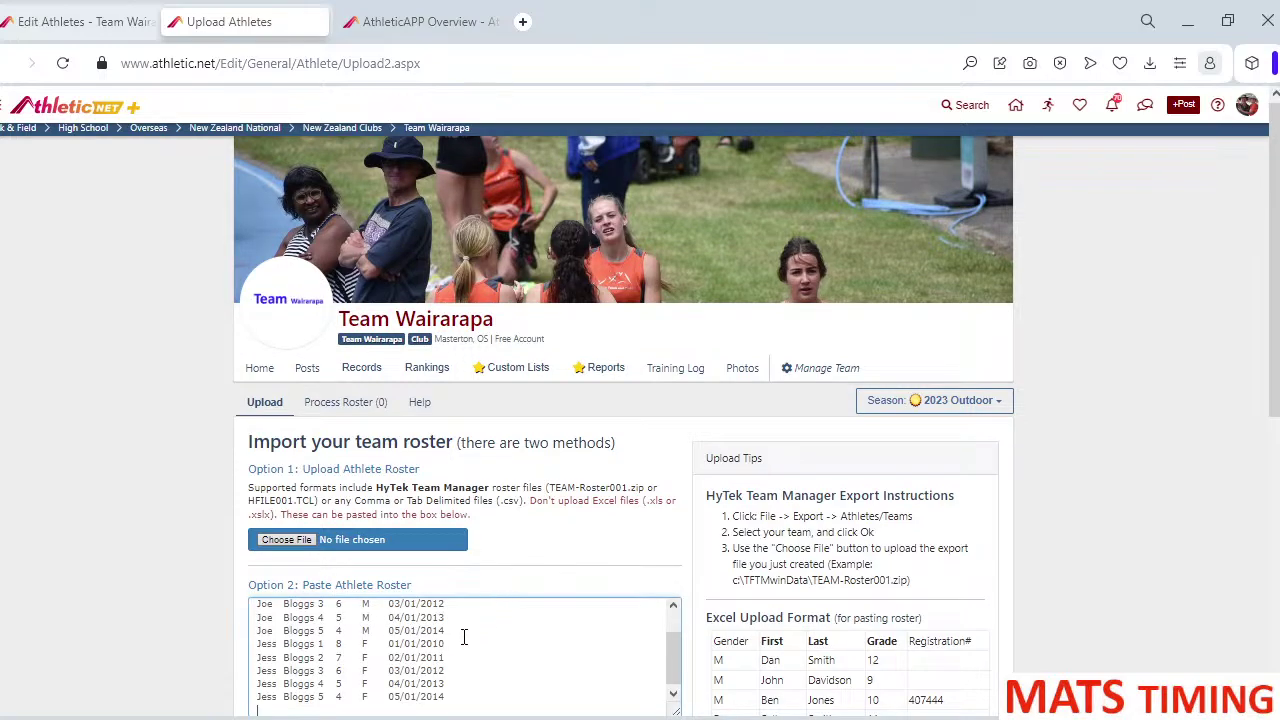
scroll(466, 637, up, 3)
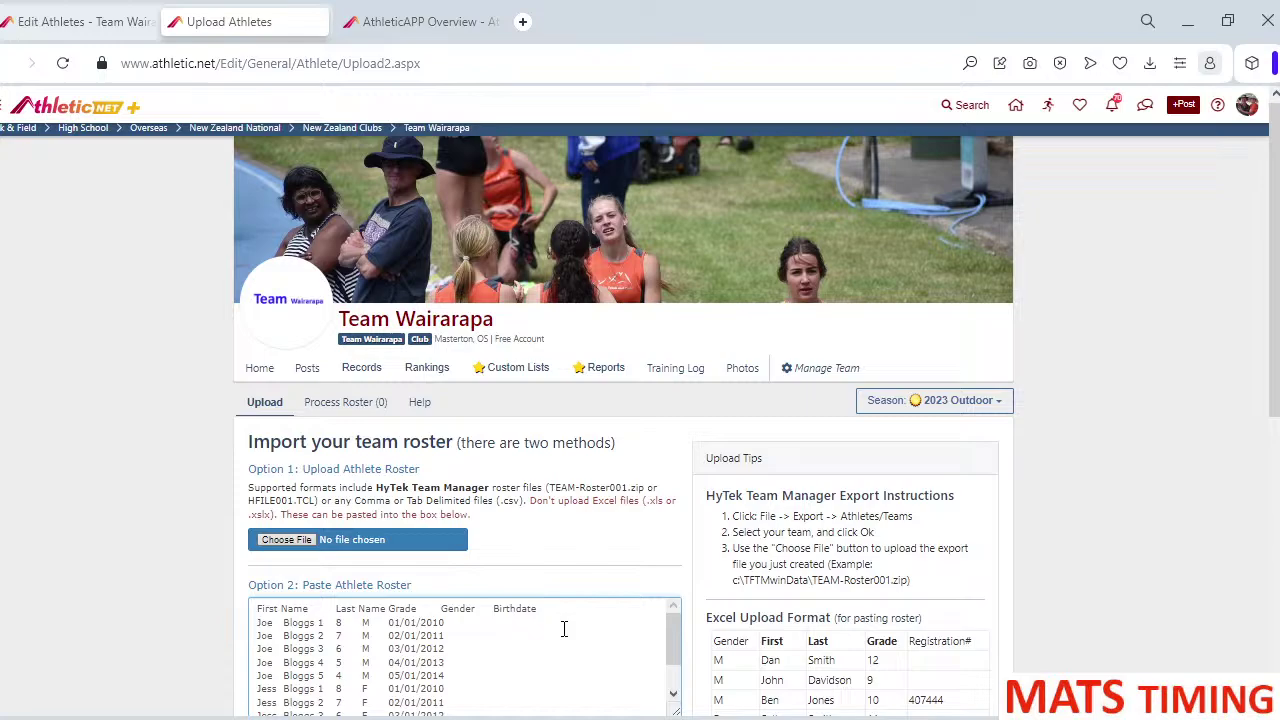
scroll(564, 628, down, 2)
scroll(549, 623, down, 2)
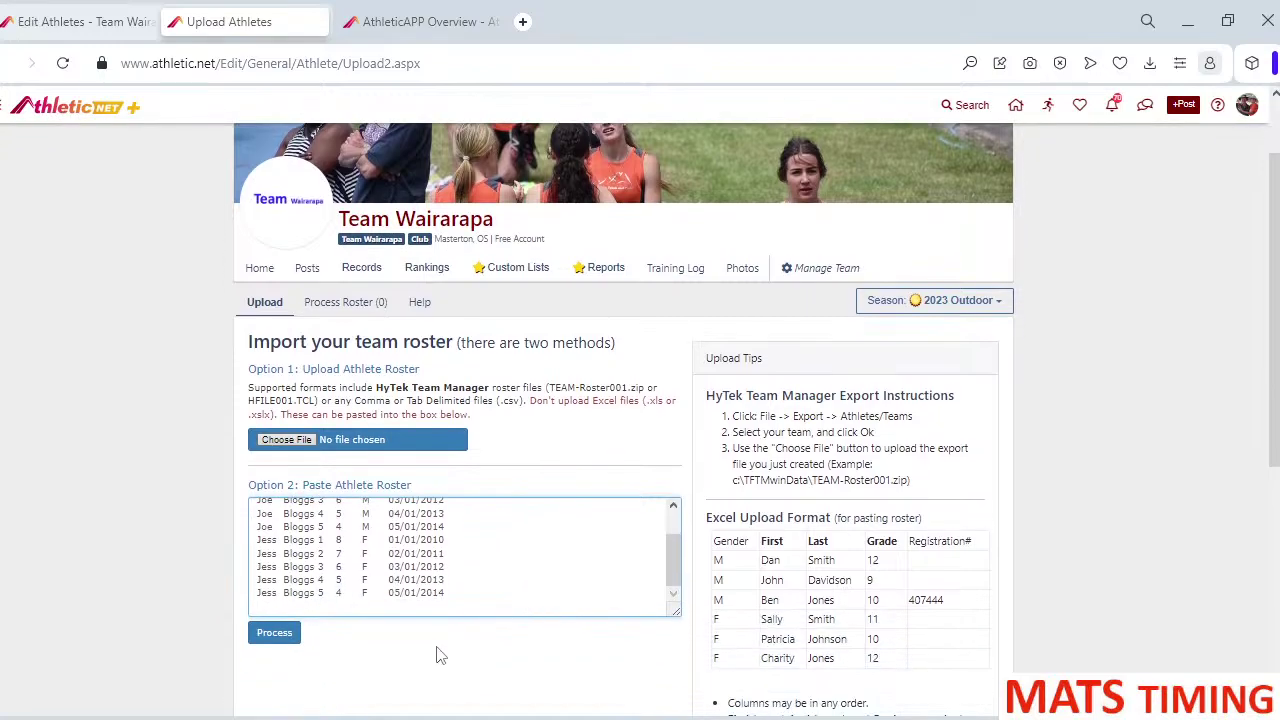
click(282, 650)
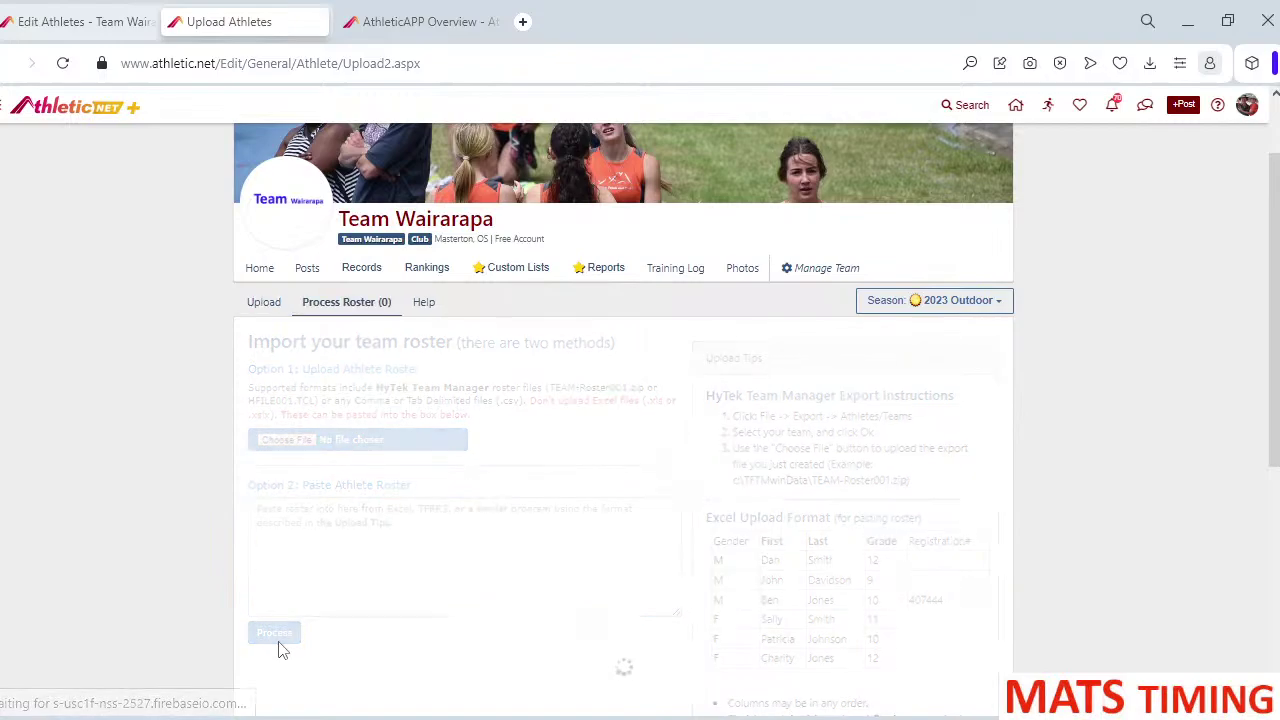
- Review the parsed list of ten athletes, Joe and Jess Bloggs 1–5, each marked New
scroll(1180, 560, down, 3)
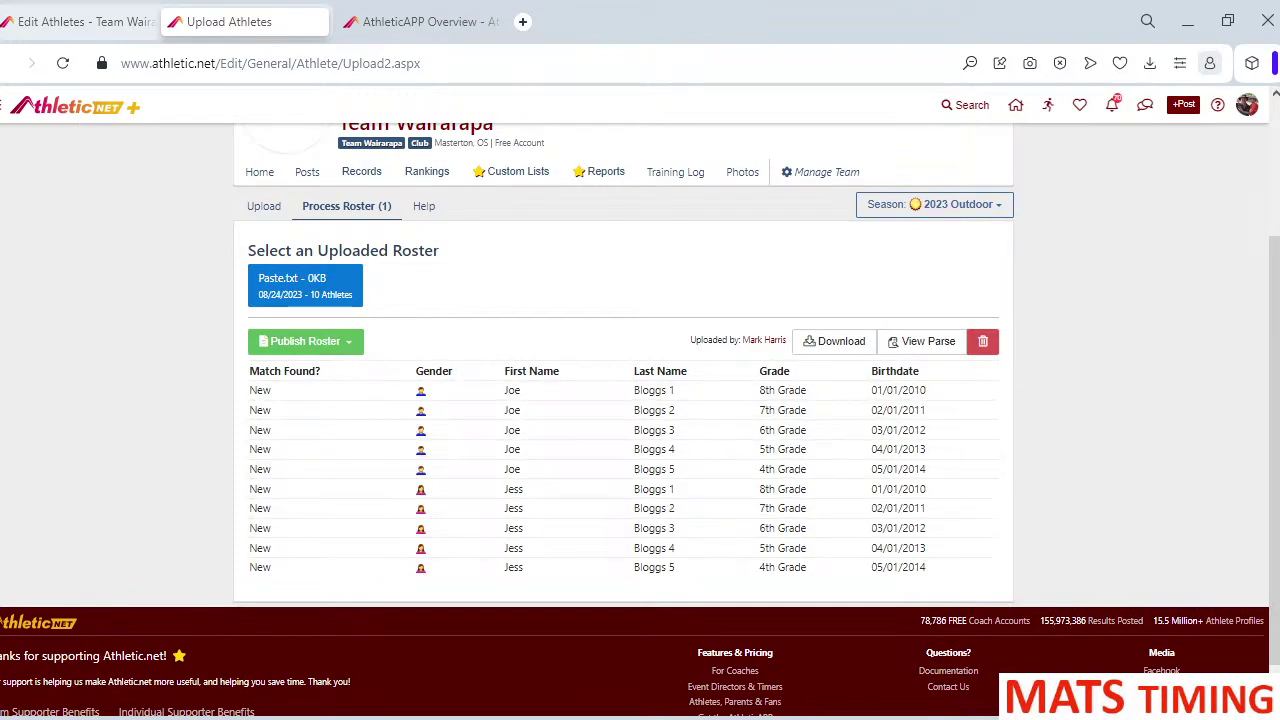
- Expand the Publish Roster menu showing Add to Roster and Replace Current Roster
click(349, 345)
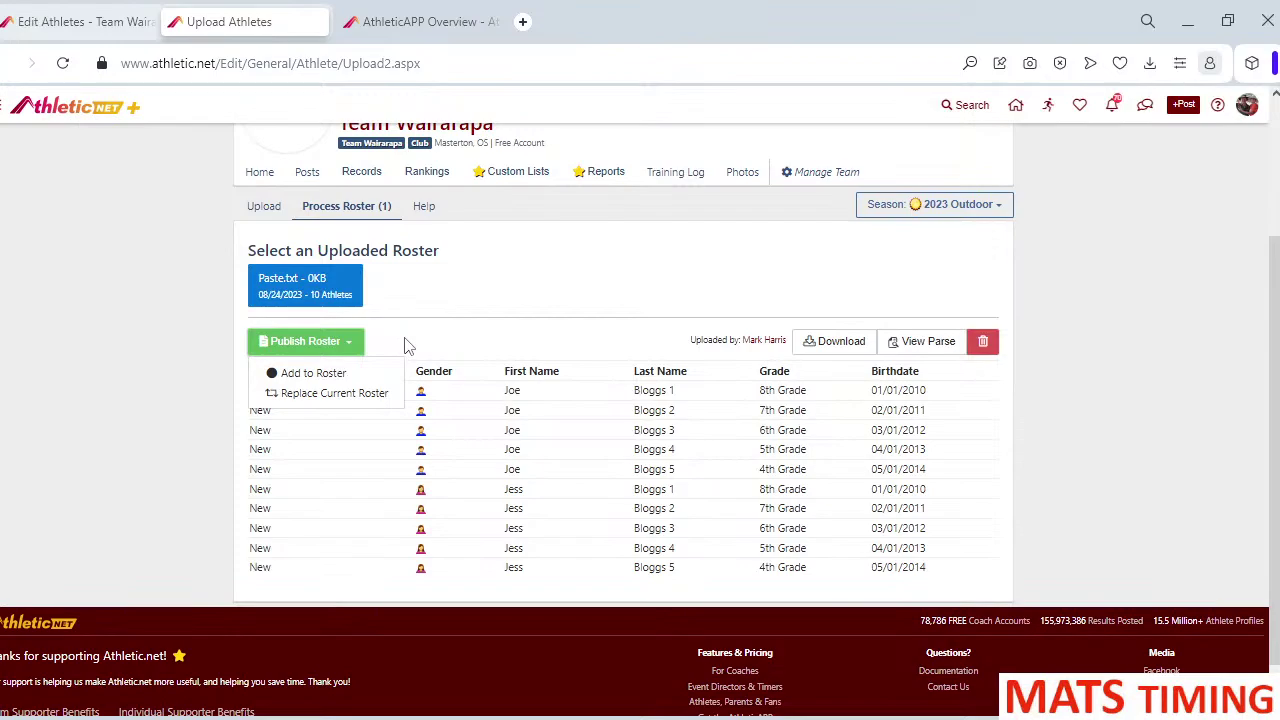
- Delete the unpublished upload, then open Team Wairarapa's Athletes section for editing from Home
click(982, 345)
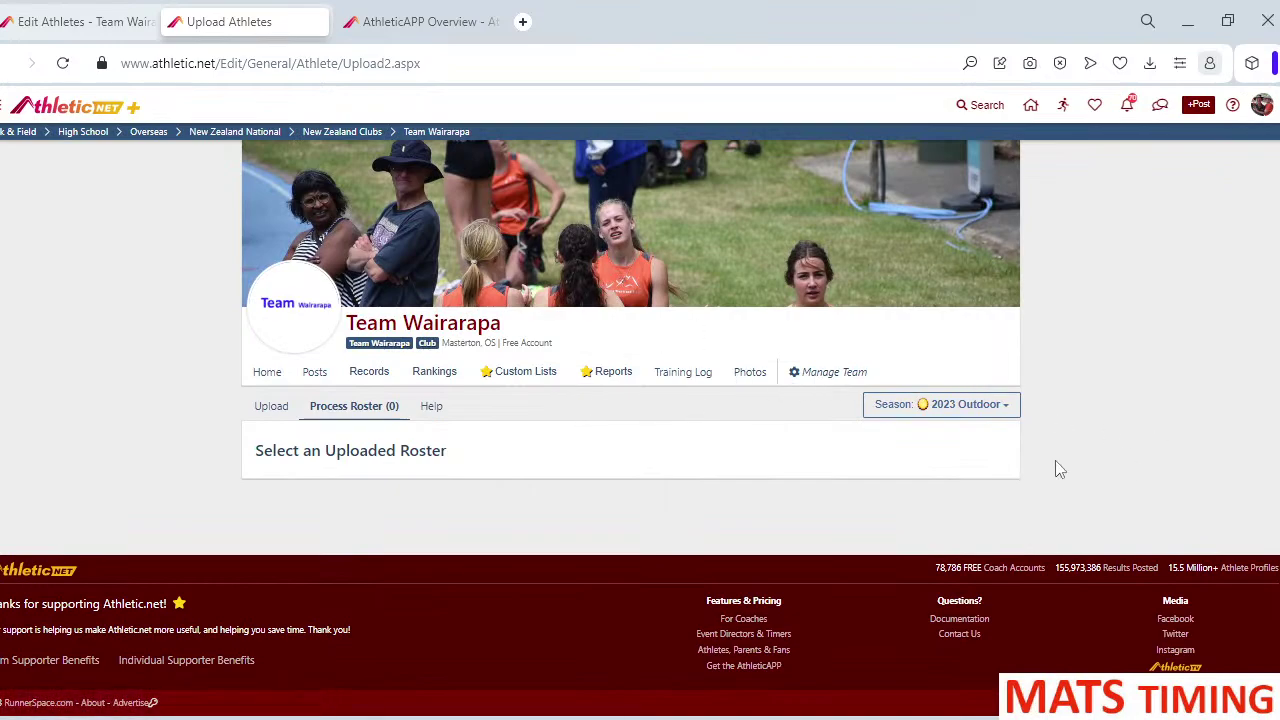
click(267, 378)
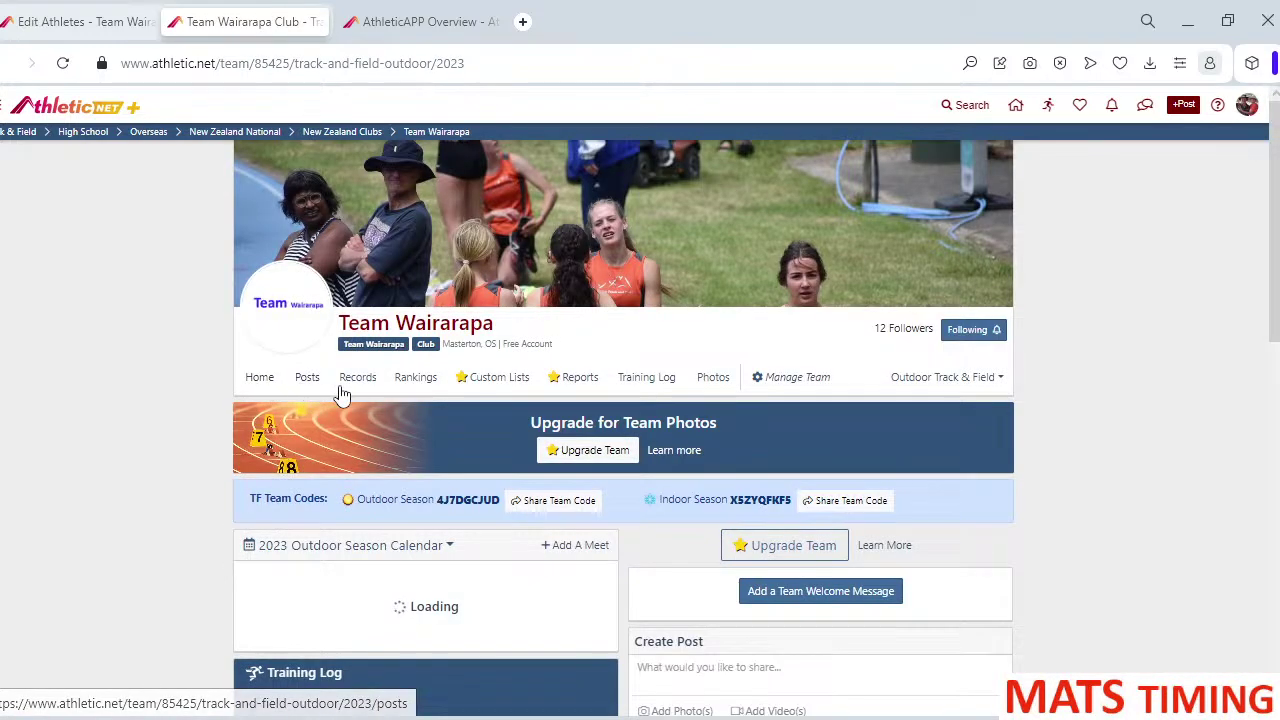
scroll(337, 391, down, 1)
scroll(413, 440, down, 3)
scroll(420, 442, down, 3)
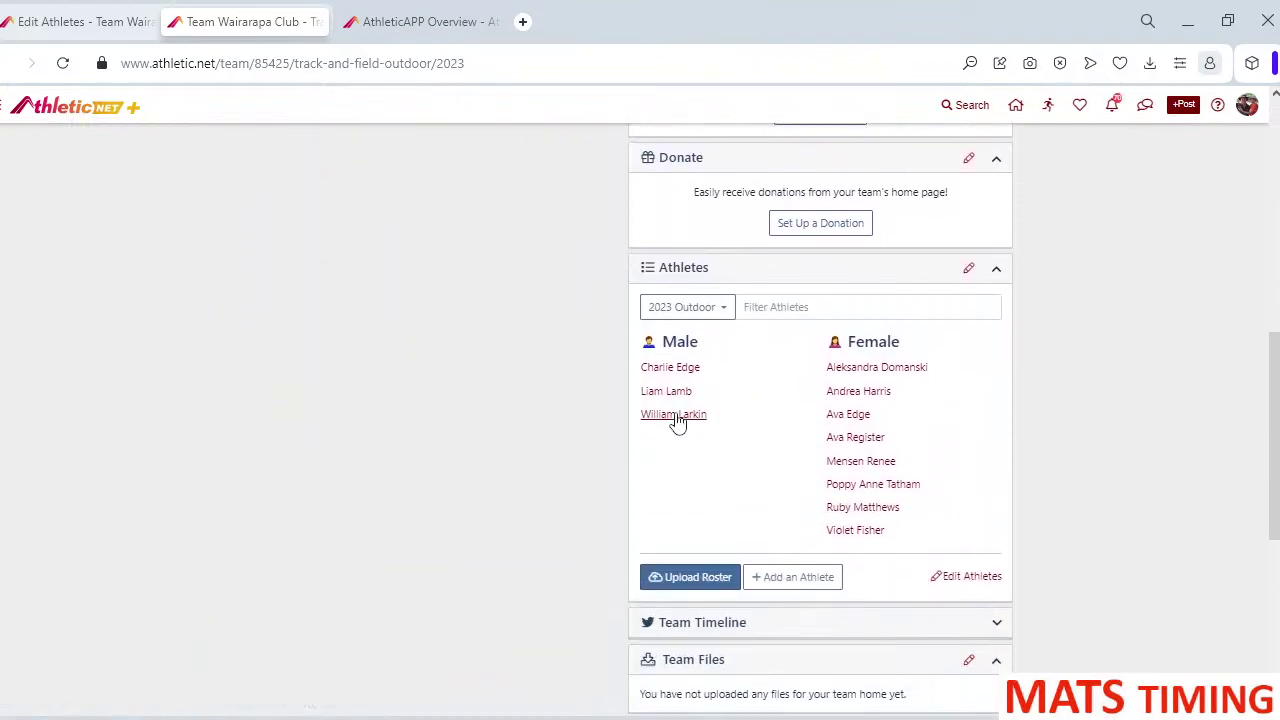
click(972, 279)
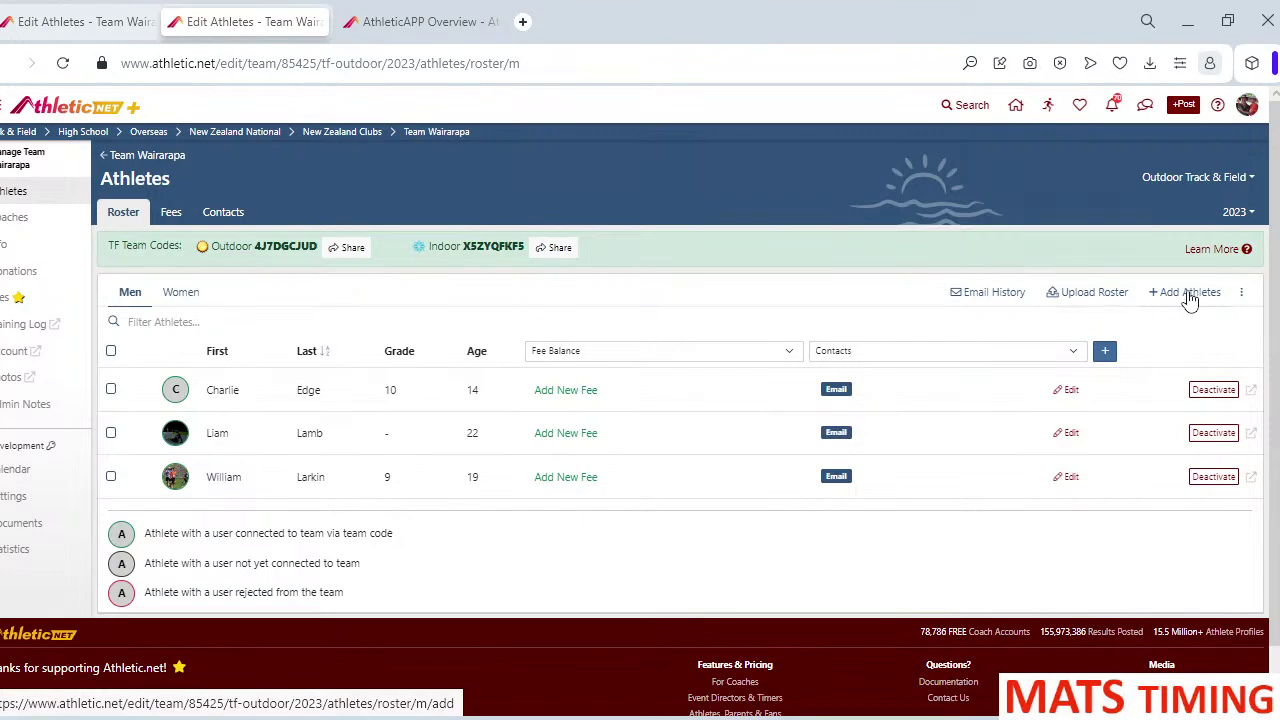
click(1190, 301)
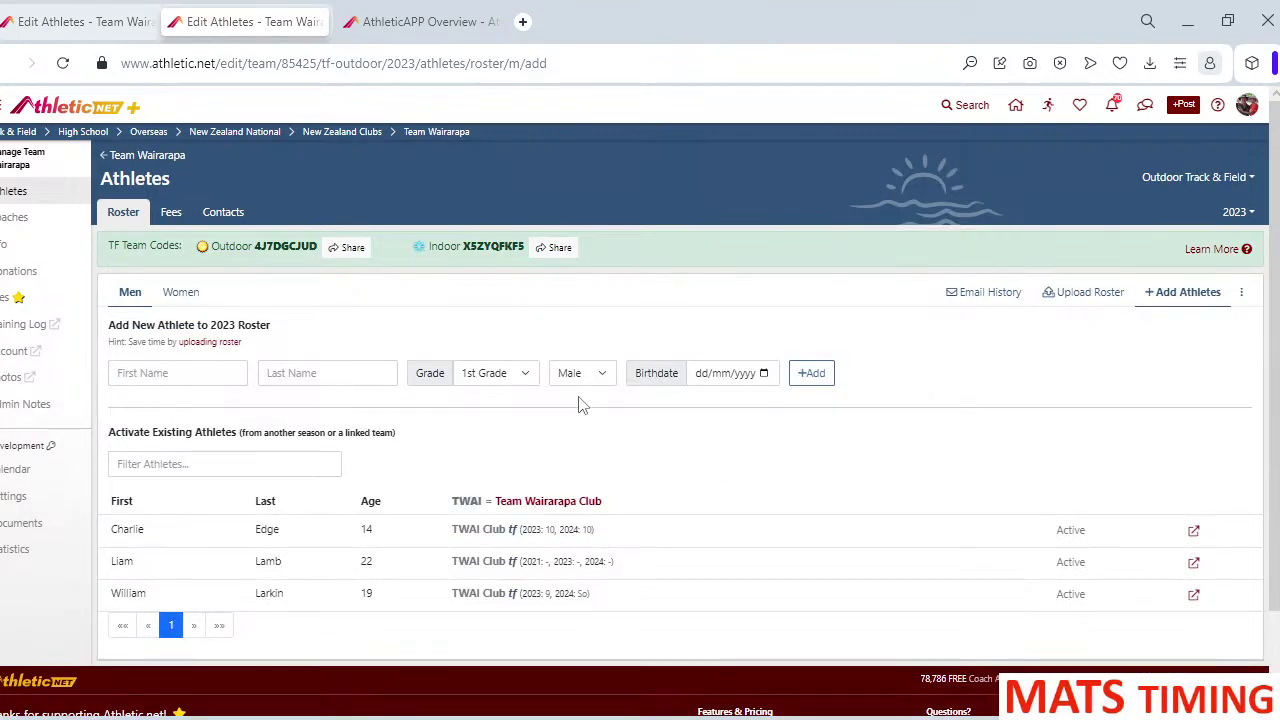
click(167, 373)
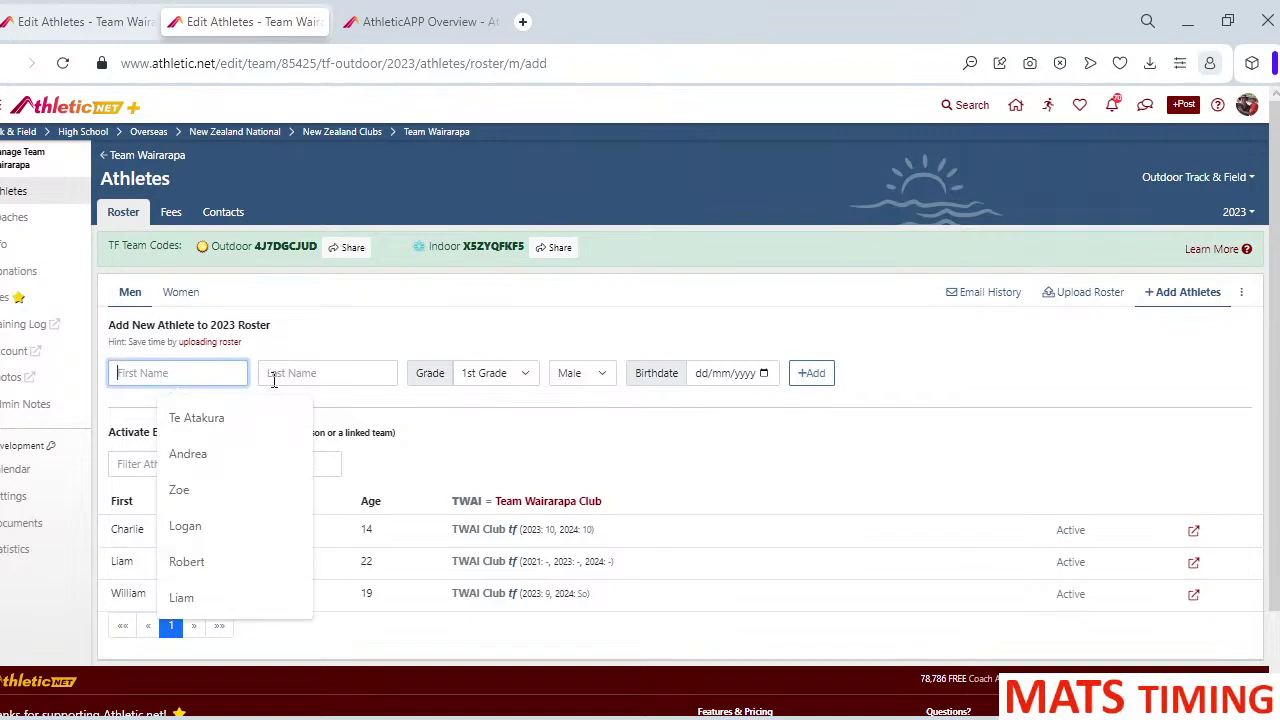
click(336, 374)
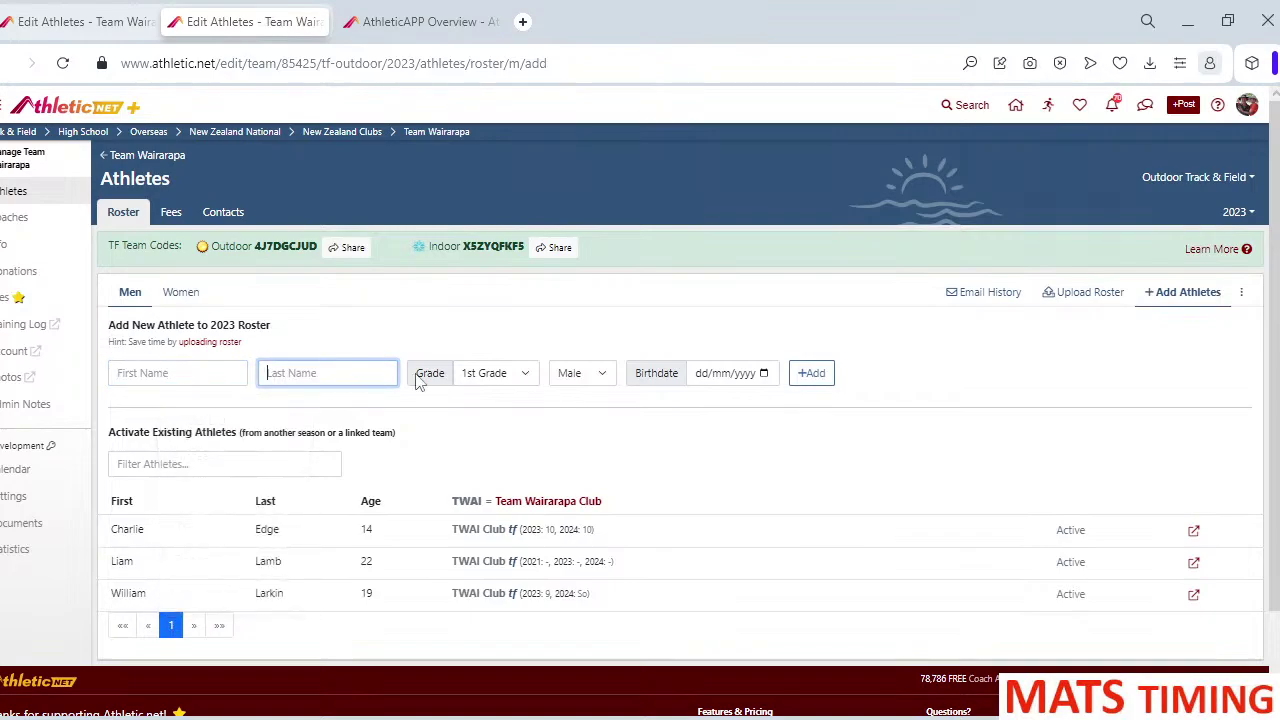
click(523, 374)
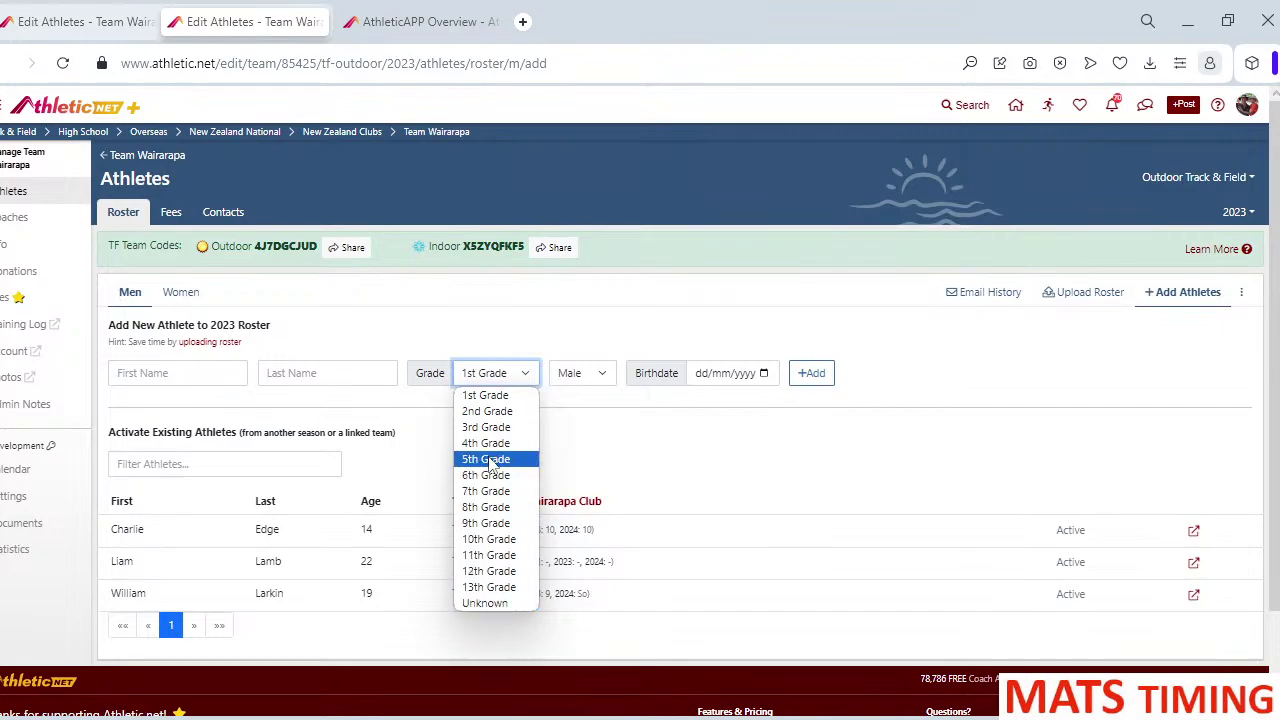
click(587, 374)
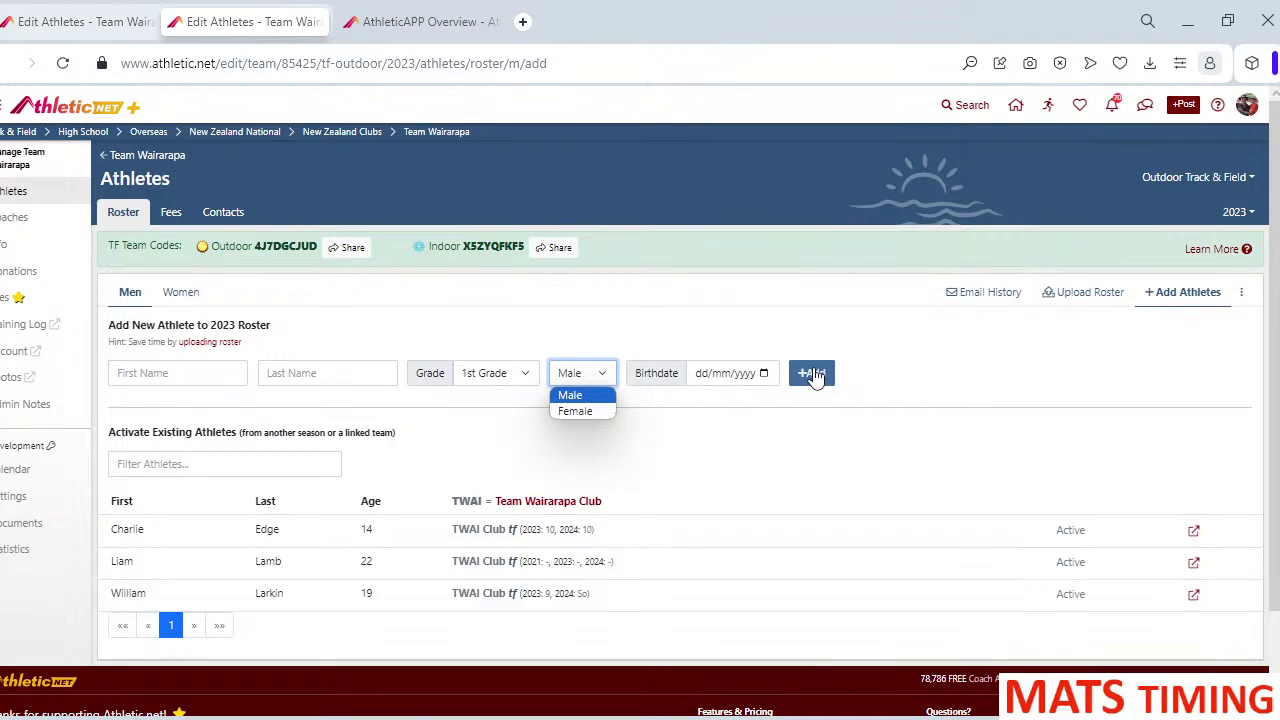
click(926, 402)
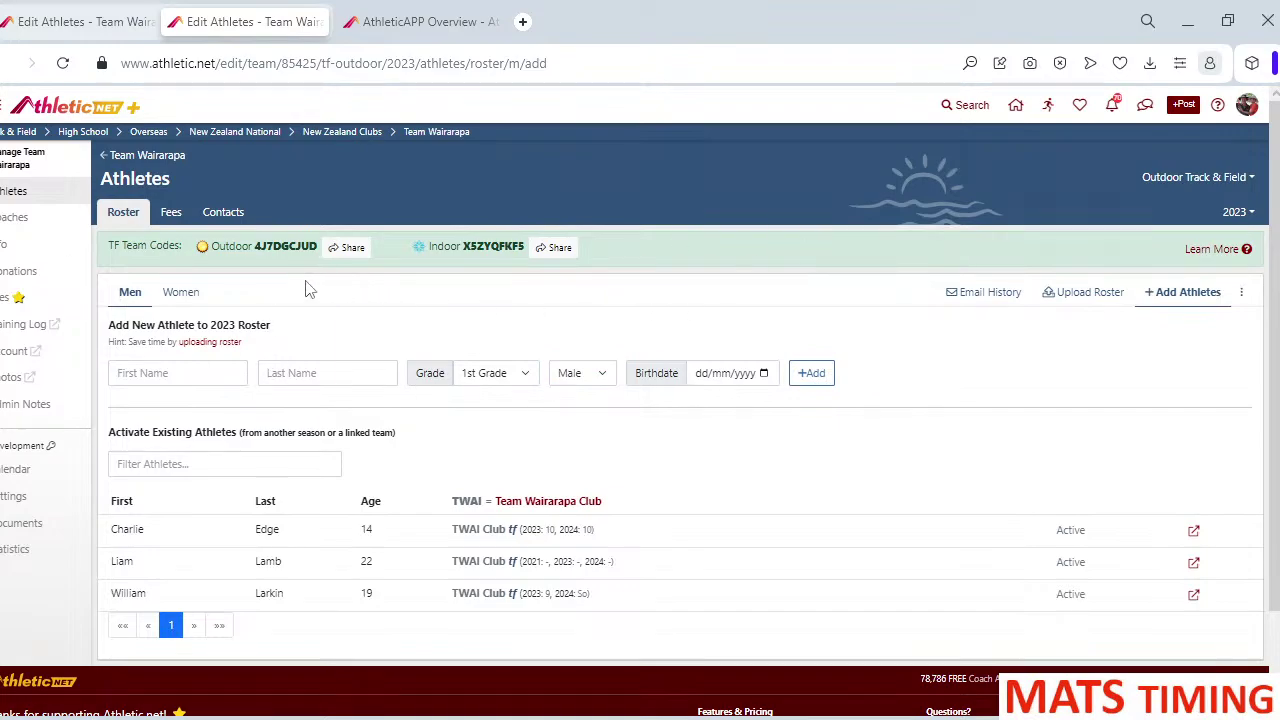
click(130, 295)
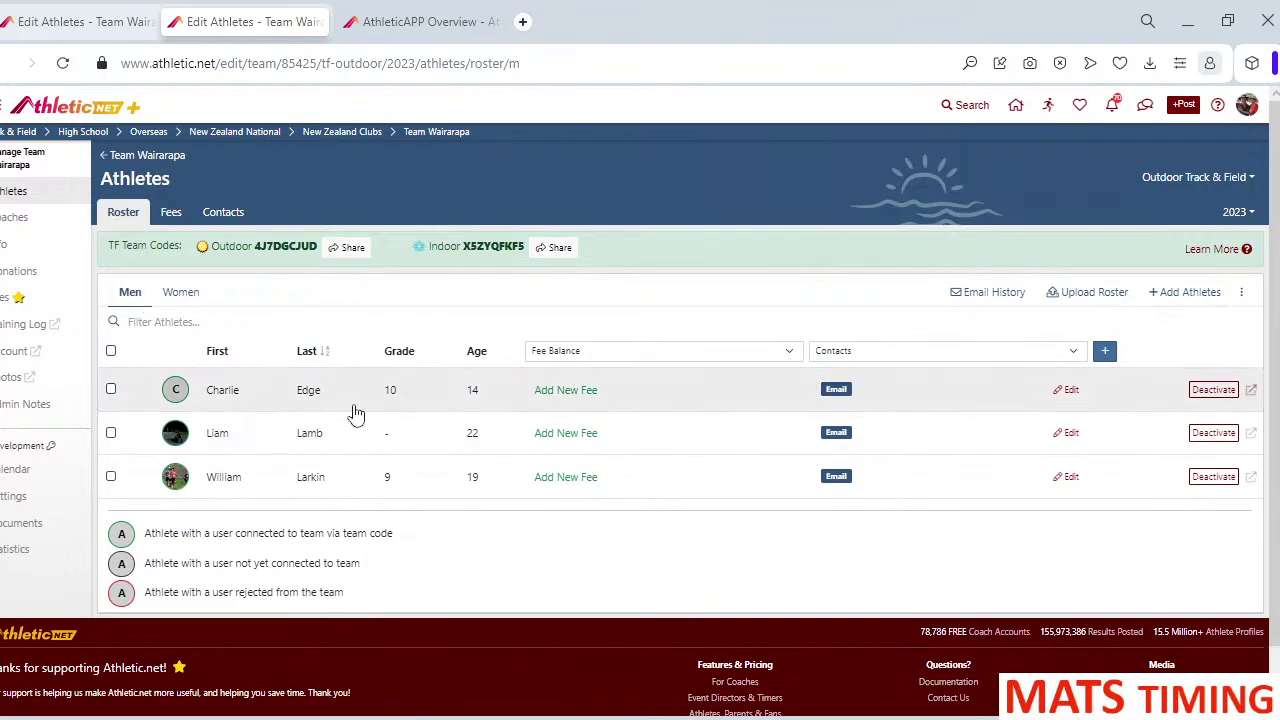
- Switch the roster view to the Women's list
click(176, 300)
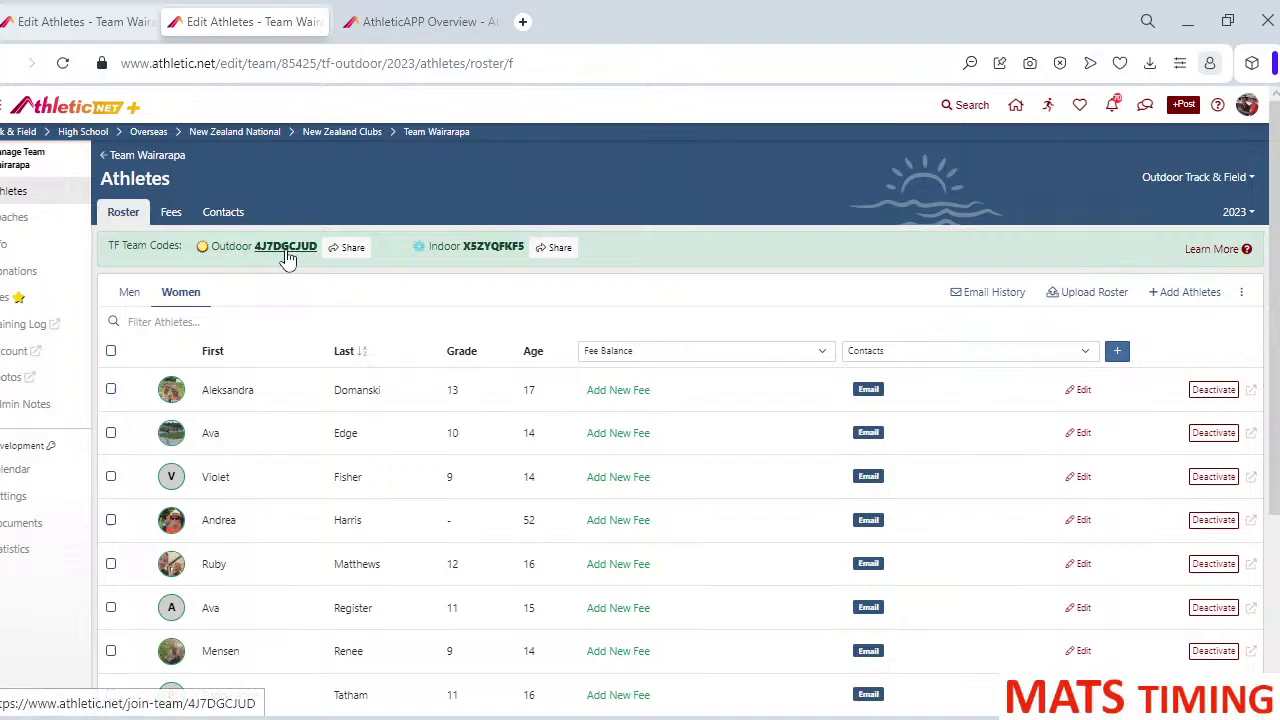
click(347, 248)
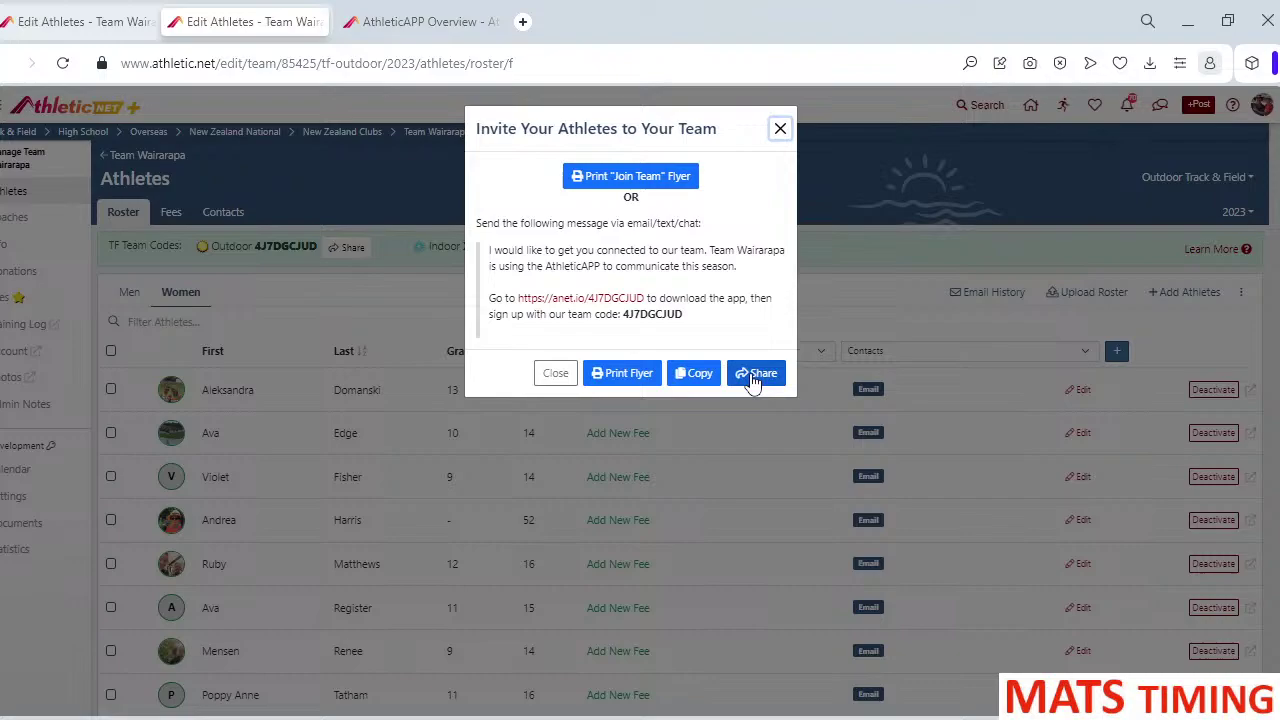
- Close the Invite Your Athletes to Your Team dialog
click(557, 377)
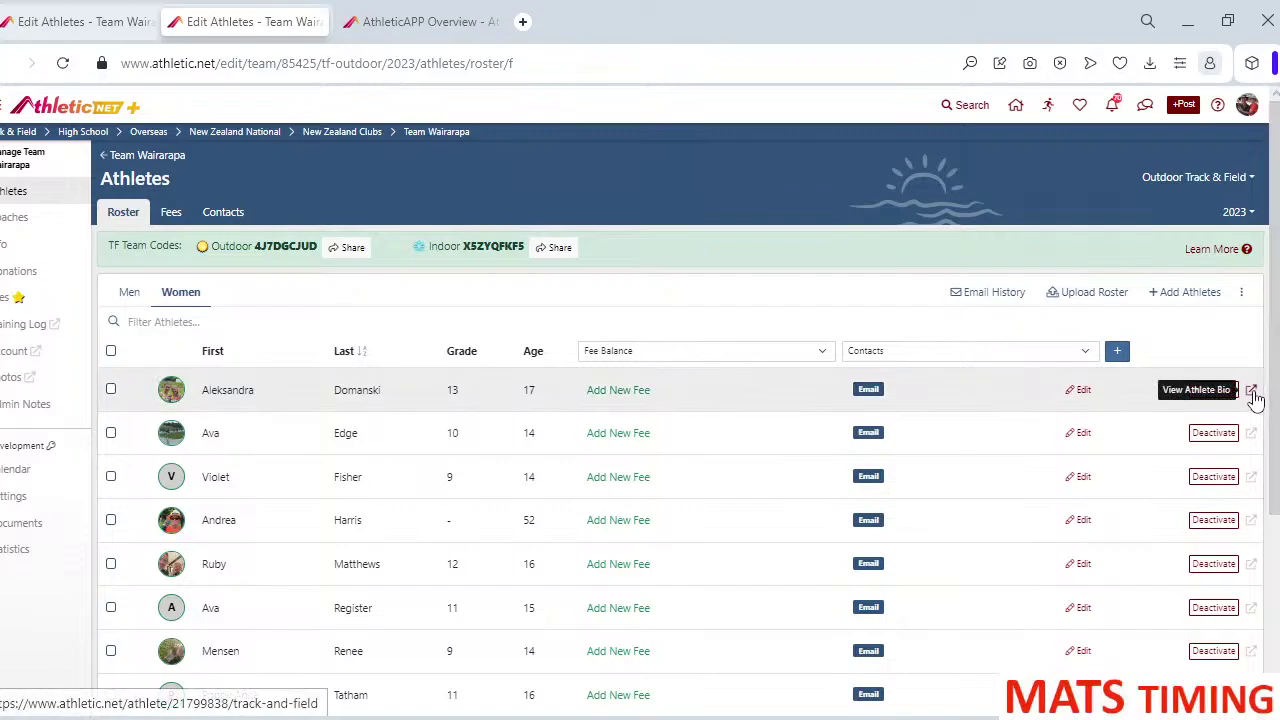
- Open Andrea Harris's athlete bio in a new tab and browse her 2023 outdoor results and rankings
click(1251, 521)
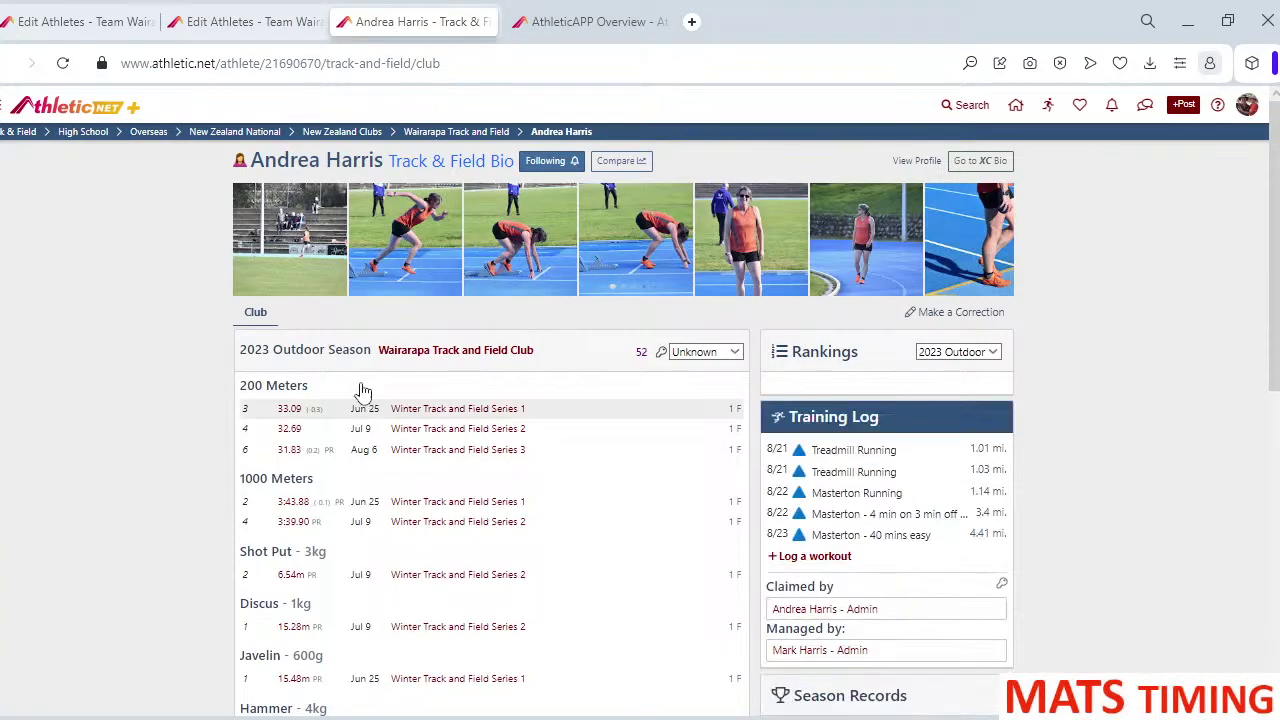
scroll(478, 420, down, 3)
scroll(478, 420, down, 2)
scroll(490, 405, down, 1)
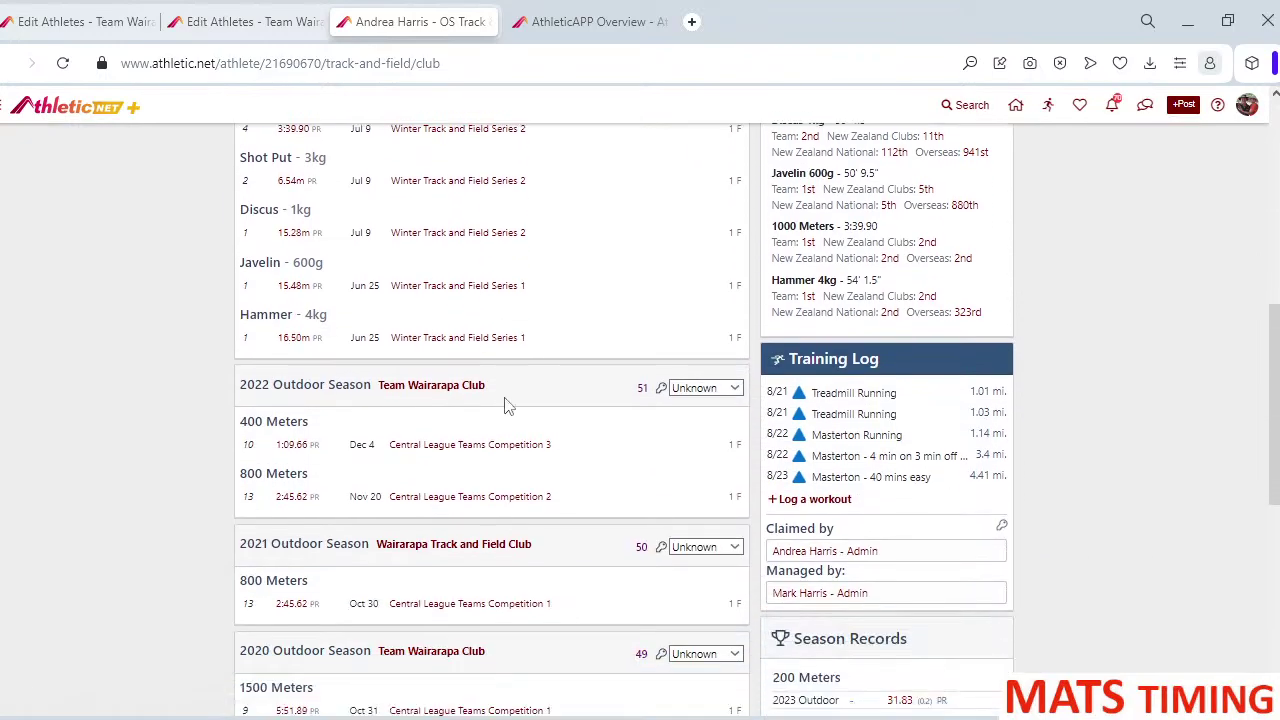
scroll(486, 400, down, 1)
scroll(482, 397, down, 2)
scroll(474, 391, down, 1)
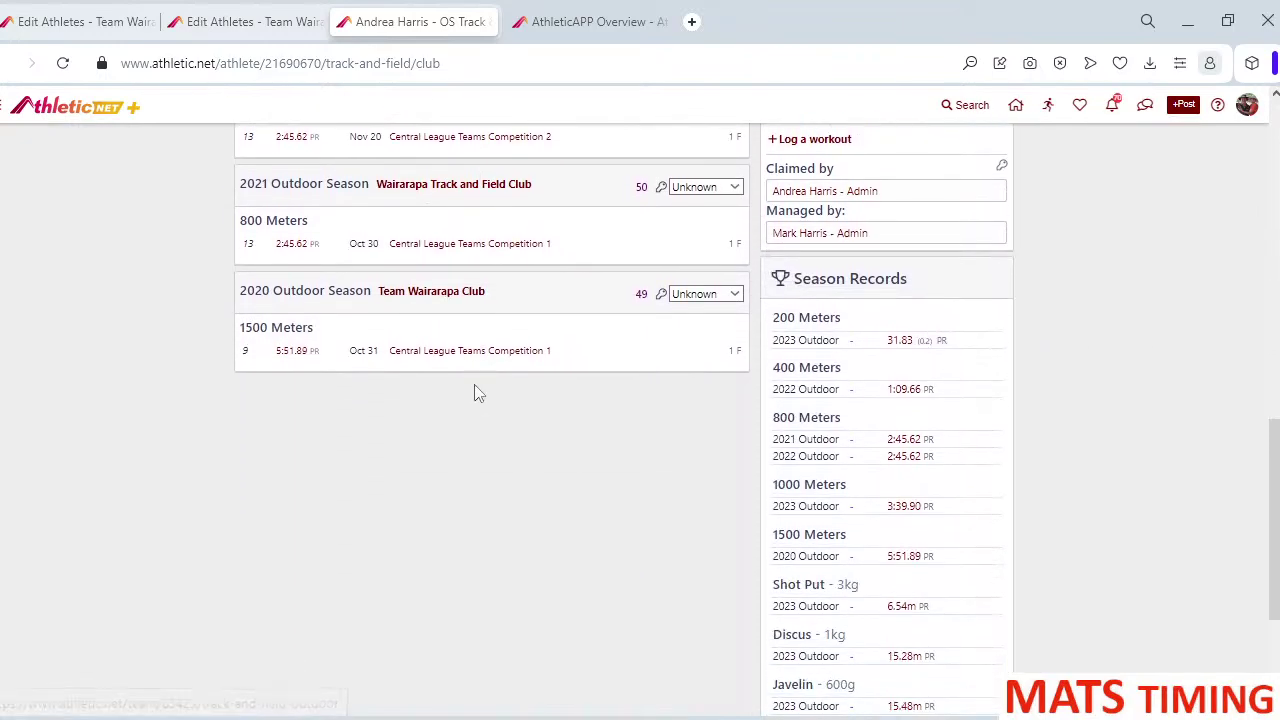
scroll(474, 391, up, 4)
scroll(470, 390, up, 5)
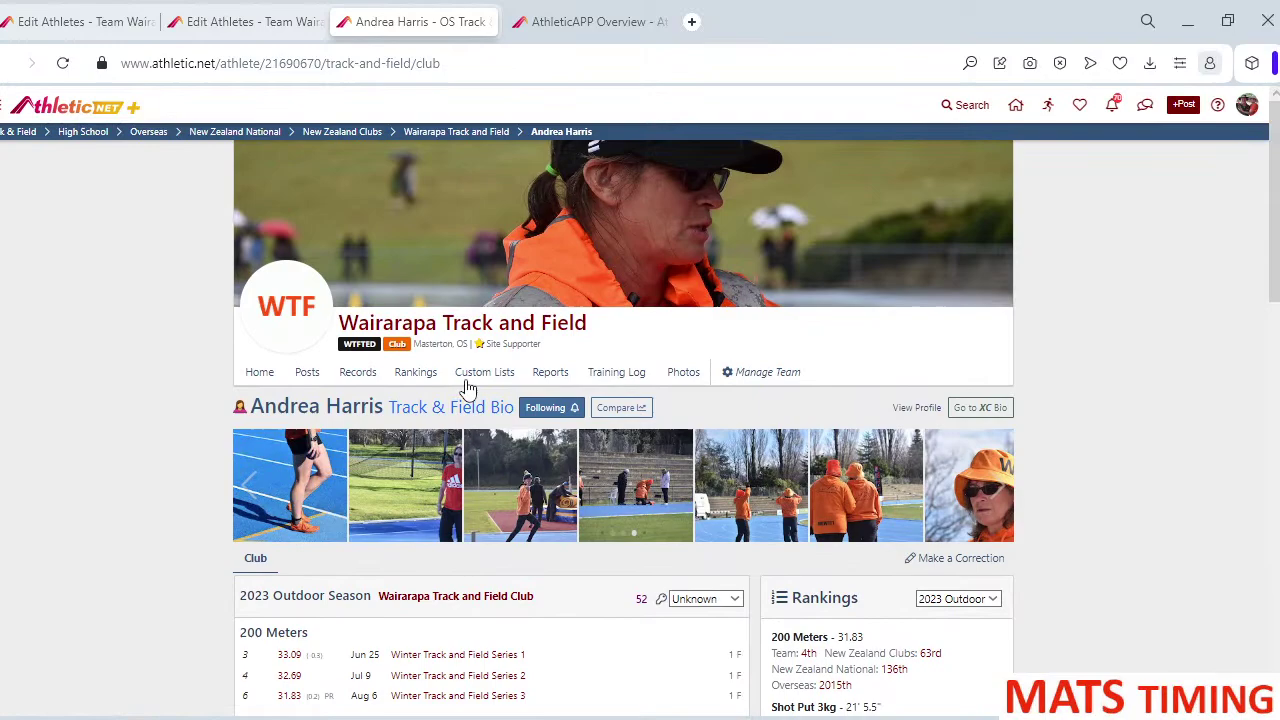
scroll(480, 400, down, 2)
scroll(493, 432, down, 1)
scroll(493, 432, down, 4)
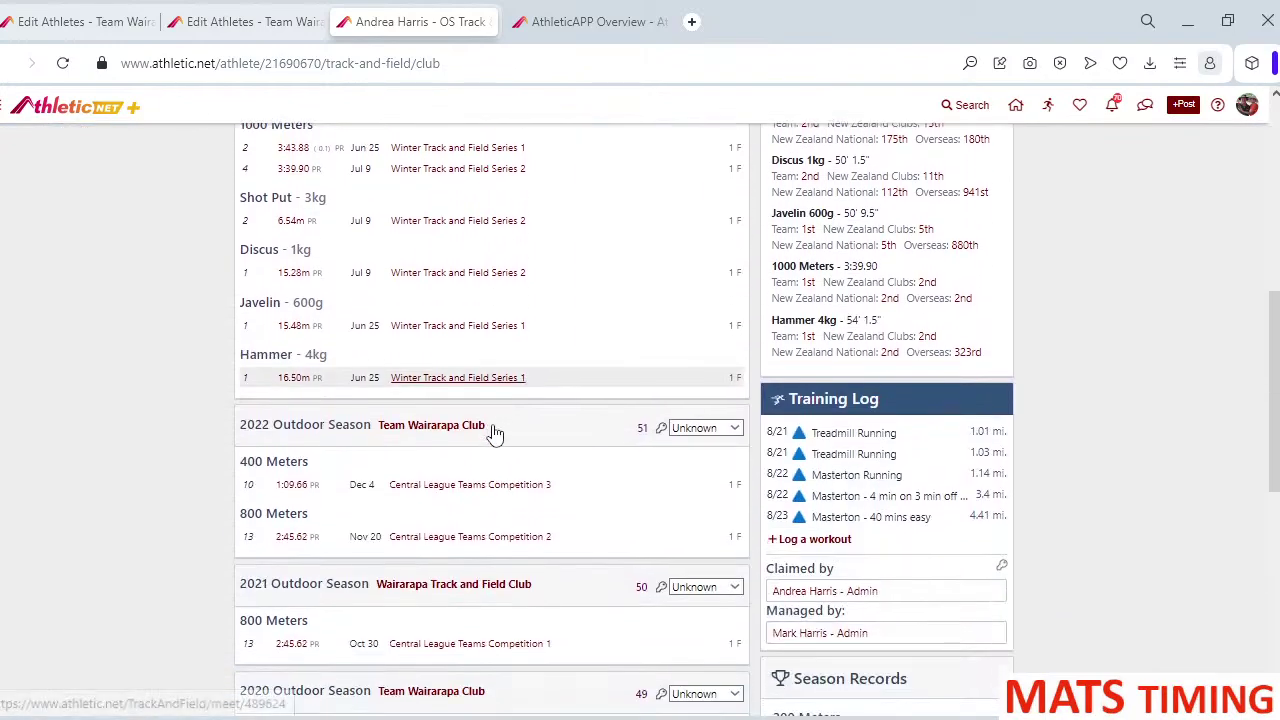
scroll(493, 432, down, 4)
scroll(495, 433, down, 1)
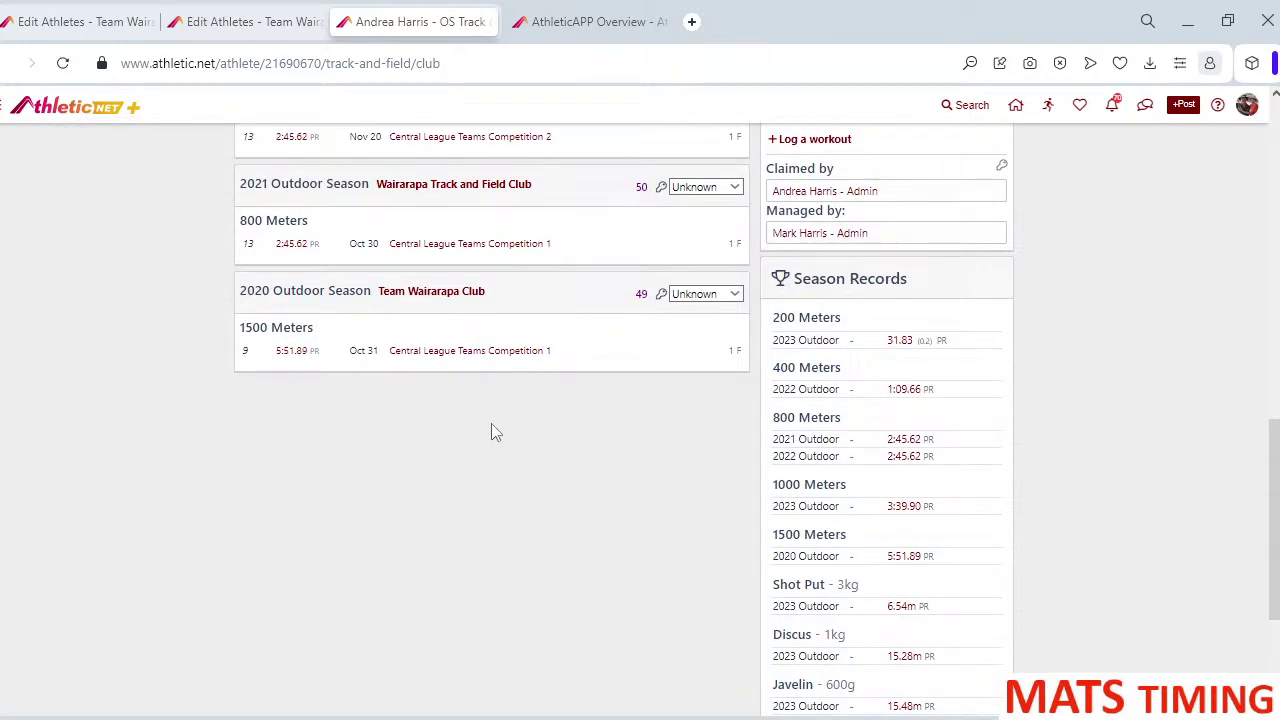
scroll(493, 432, up, 5)
scroll(493, 432, up, 5)
scroll(491, 423, up, 1)
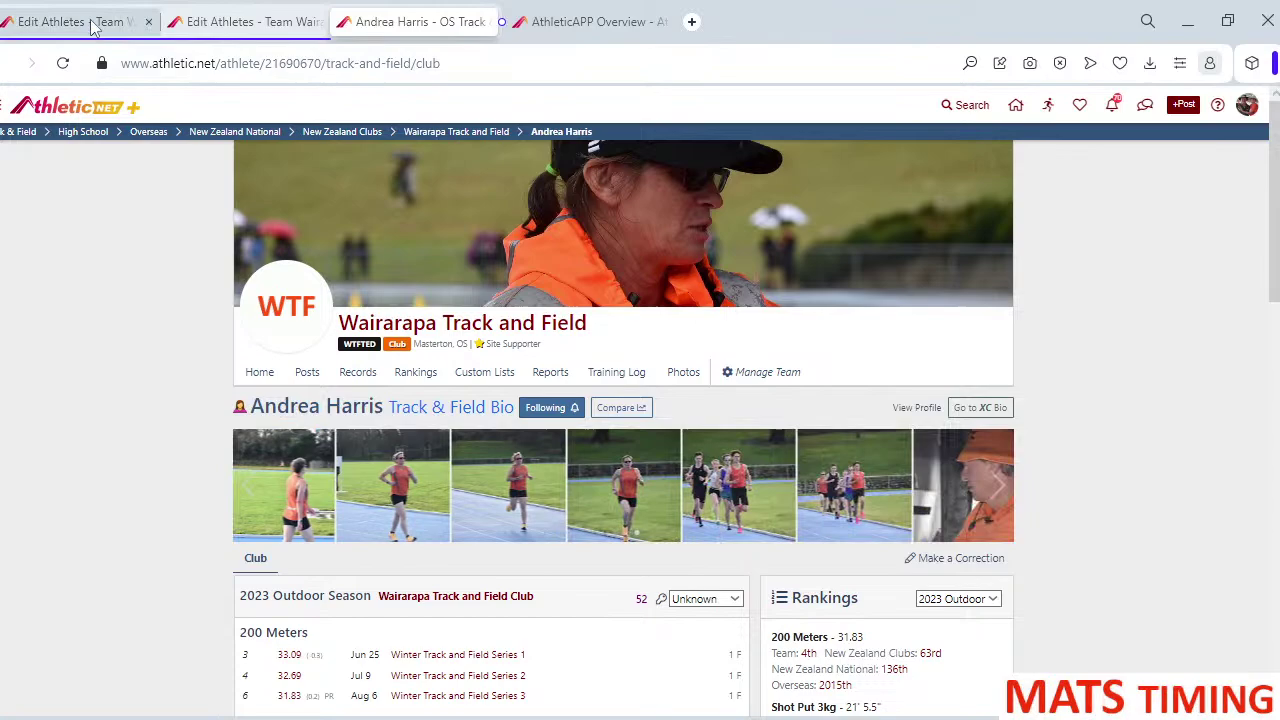
- Switch back to the Edit Athletes - Team Wairarapa browser tab
click(100, 25)
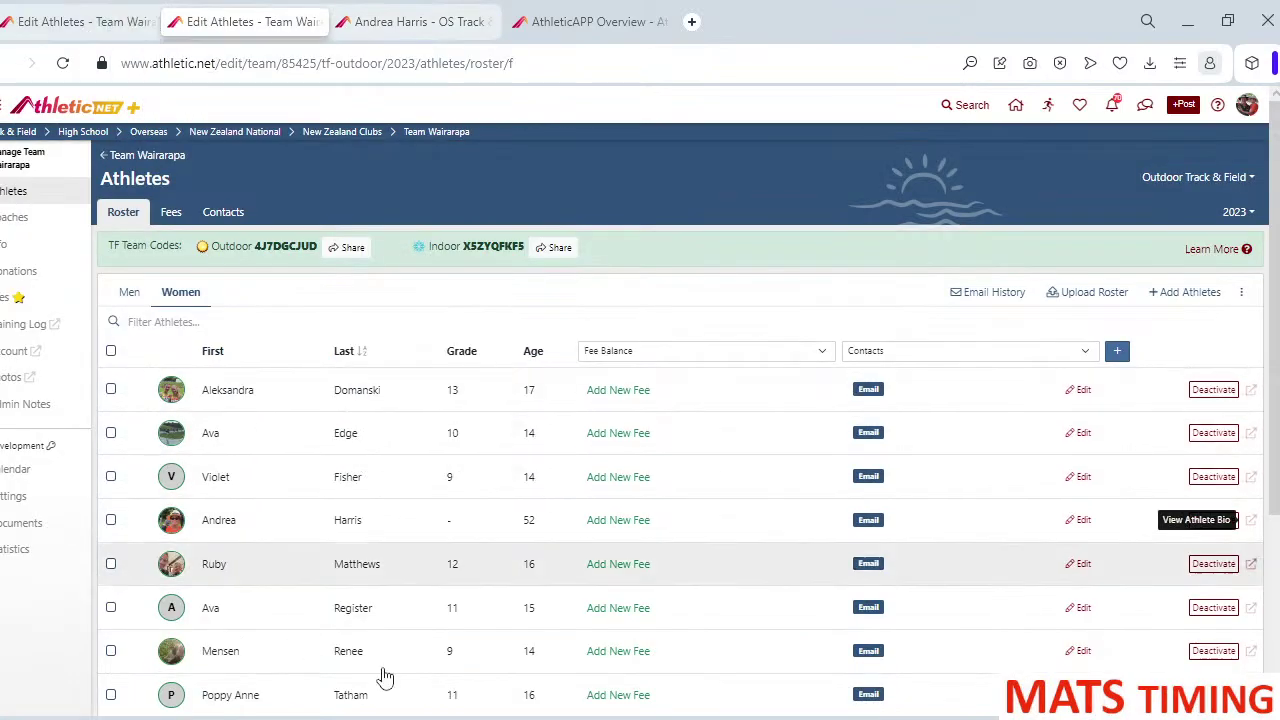